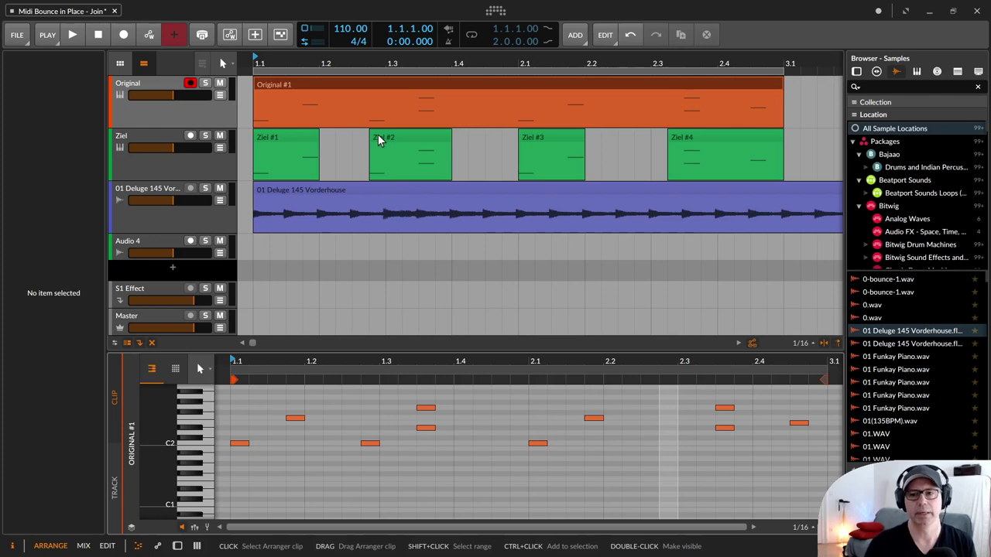
Split the 01 Deluge 145 Vorderhouse audio clip at 1.2, 1.4 and 2.3 with the knife tool.
left_click(346, 191)
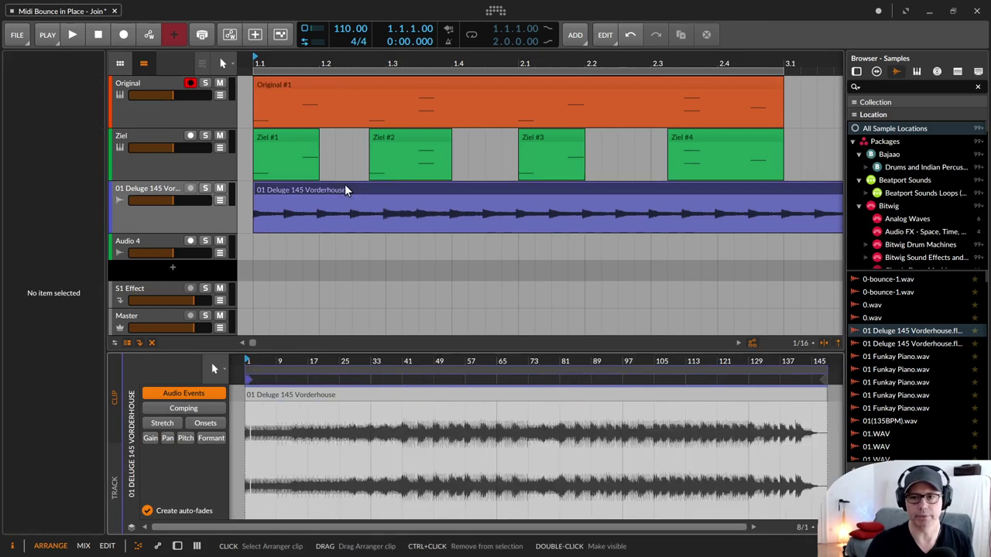
key("5")
left_click(324, 226)
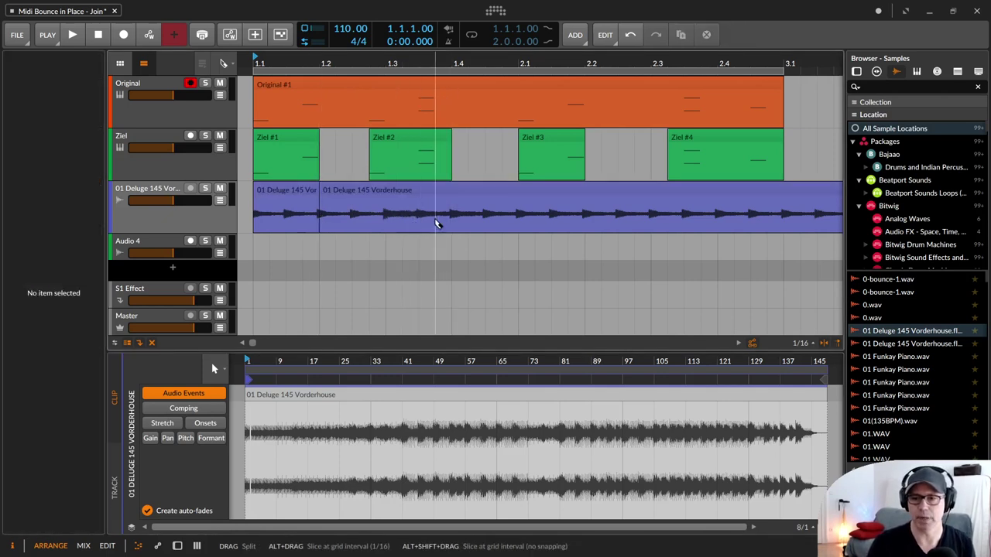
left_click(453, 223)
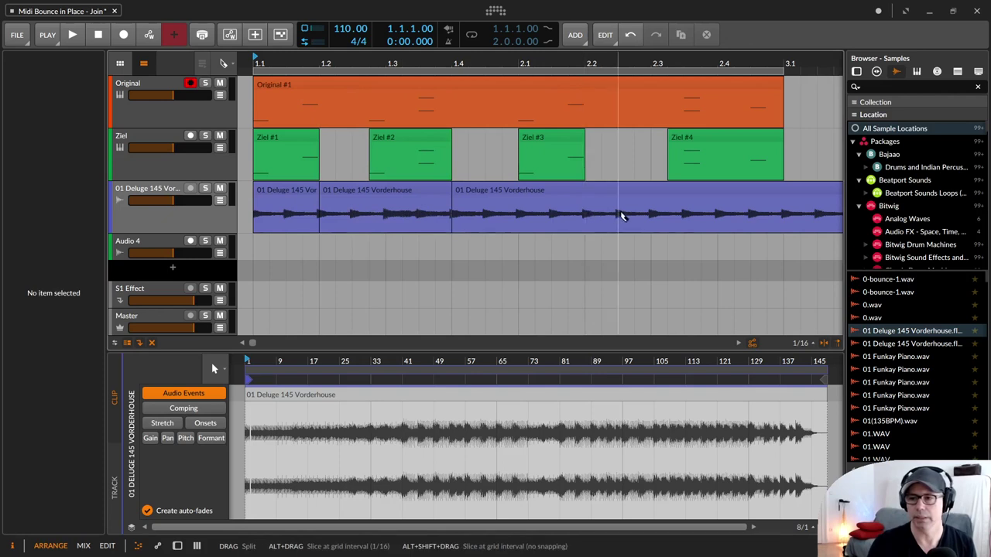
left_click(654, 212)
key("1")
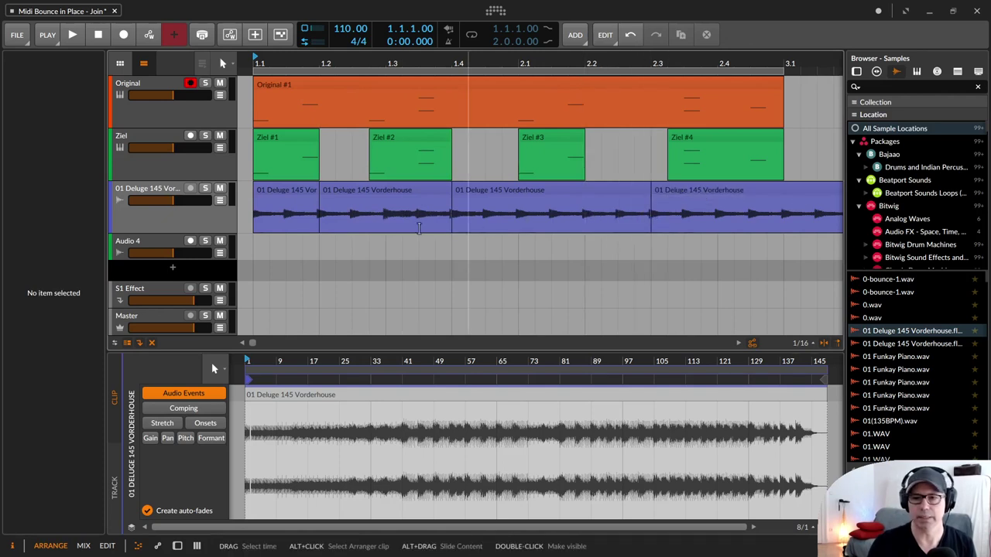
Move the slice between 1.2 and 1.4 down to the Audio 4 track and colour it light blue.
left_click_drag(350, 188, 359, 243)
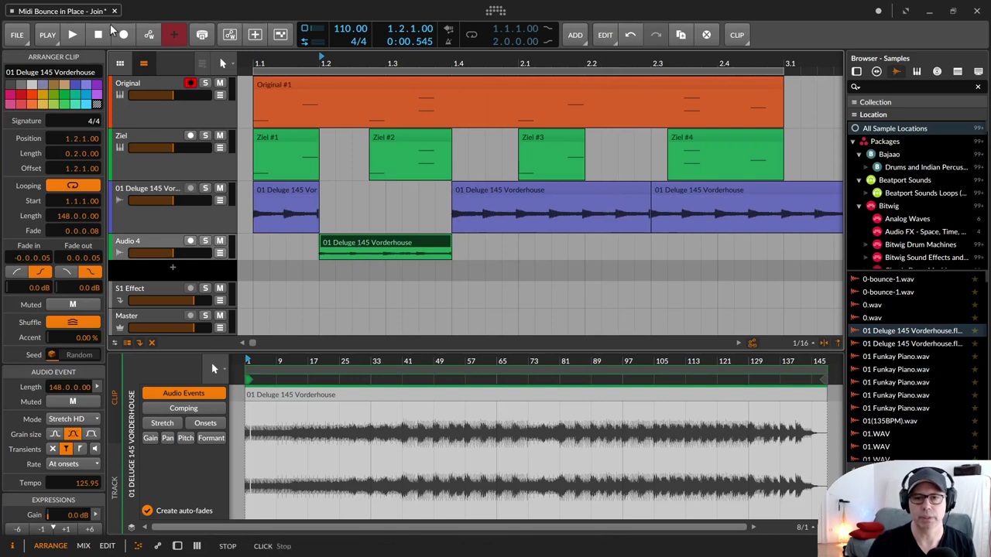
left_click(366, 254)
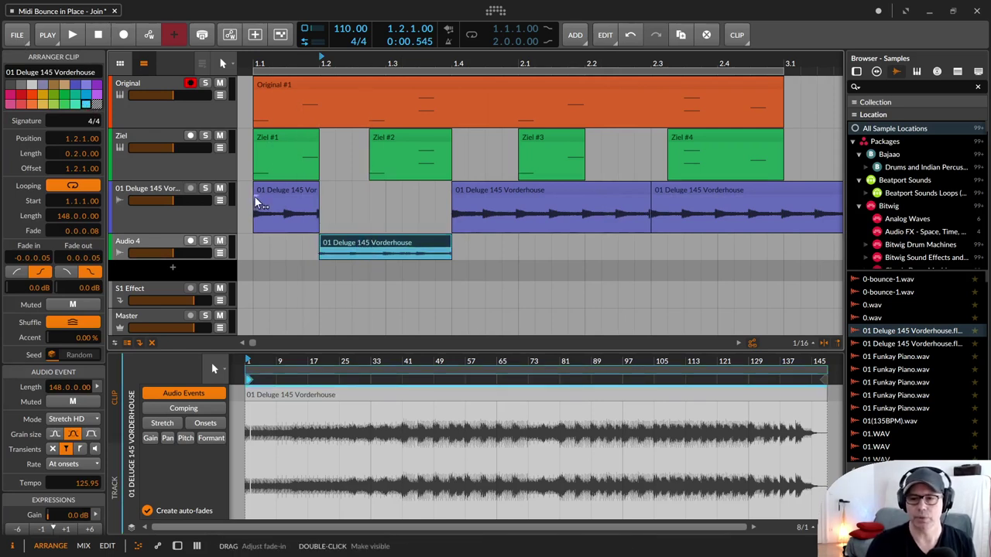
Examine the first slice and the slice on the Audio 4 track in turn to compare their content in the detail editor.
left_click(358, 242, "ctrl")
left_click(359, 242, "ctrl")
left_click(359, 243, "ctrl")
left_click(359, 243, "ctrl")
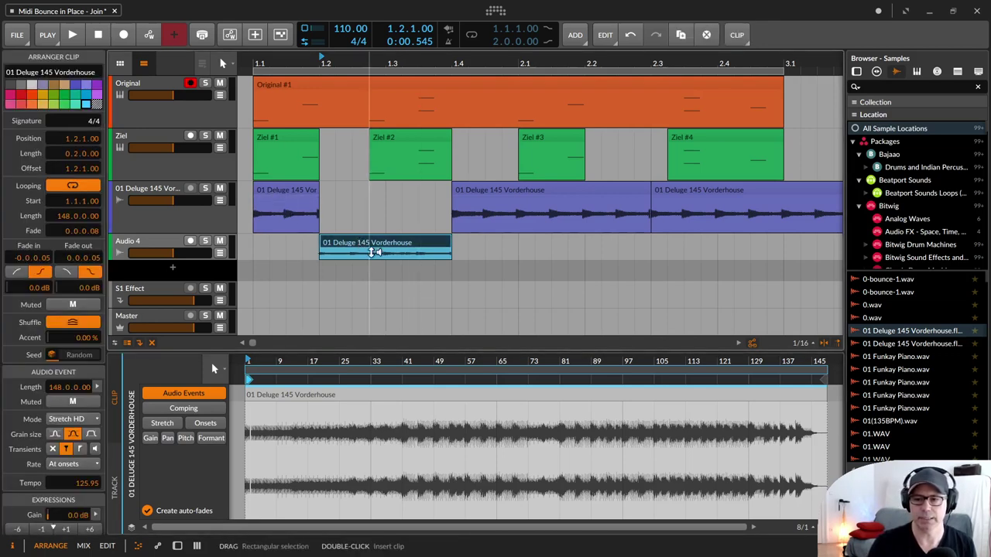
left_click(286, 195)
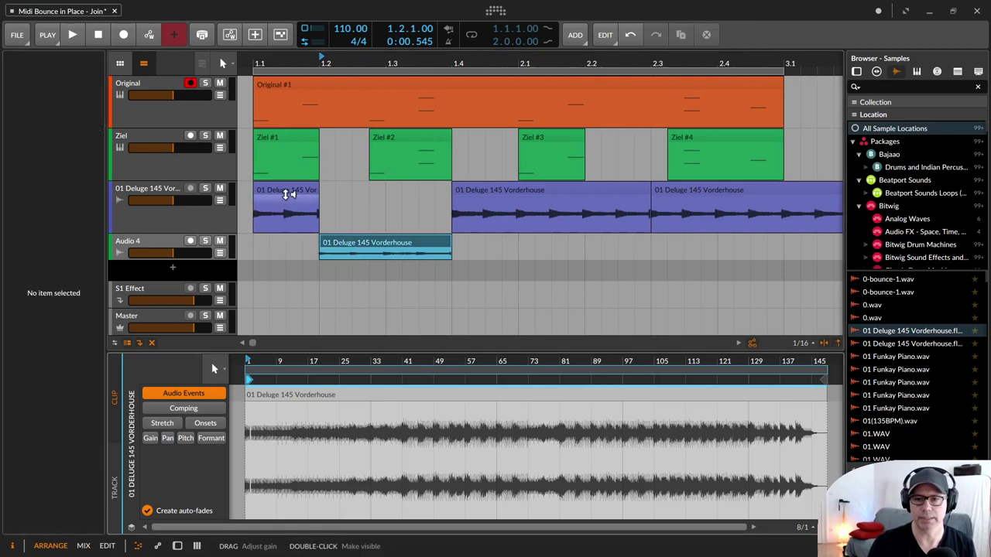
left_click(285, 185)
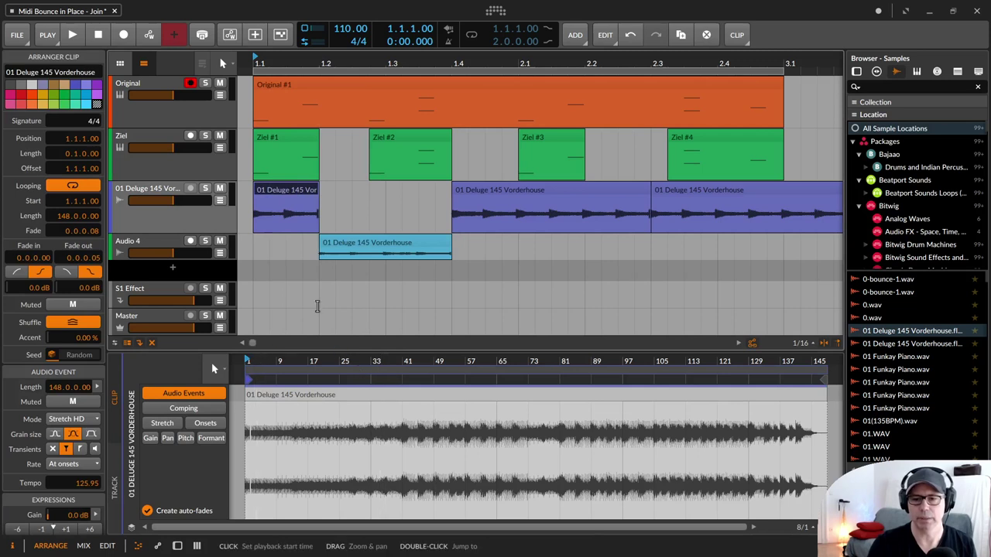
left_click(386, 240)
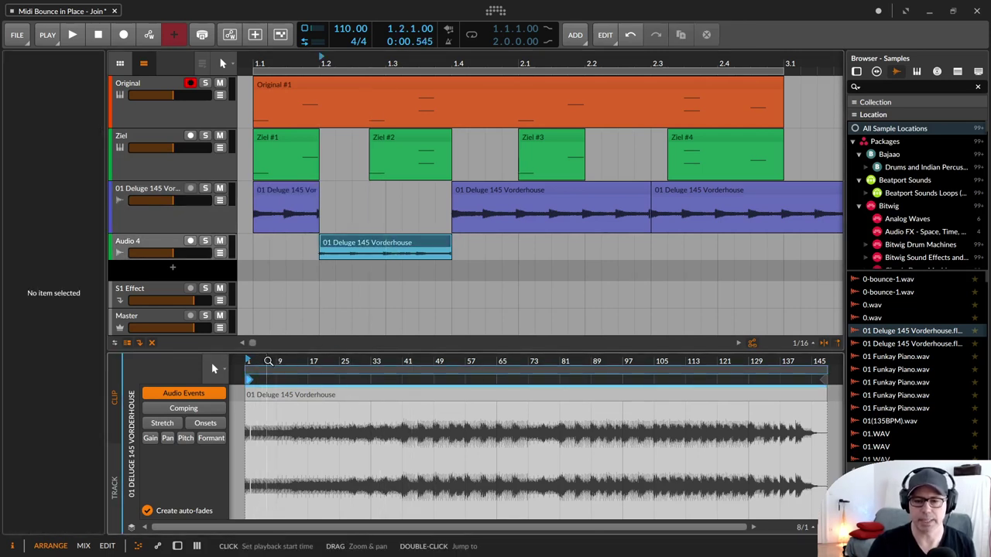
Examine the start of the Audio 4 slice's source audio in the detail editor and its placement in the arranger.
left_click_drag(266, 362, 864, 461)
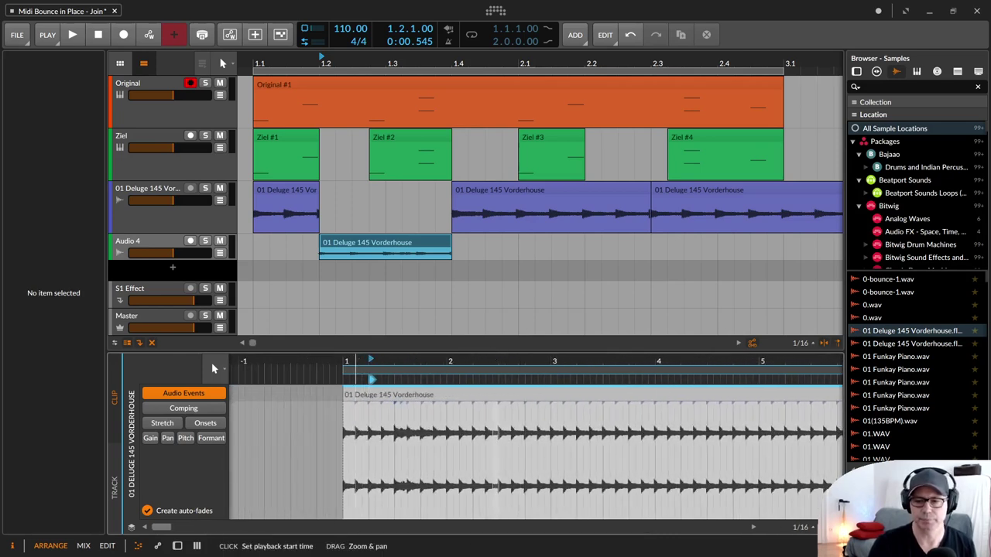
left_click_drag(365, 363, 360, 438)
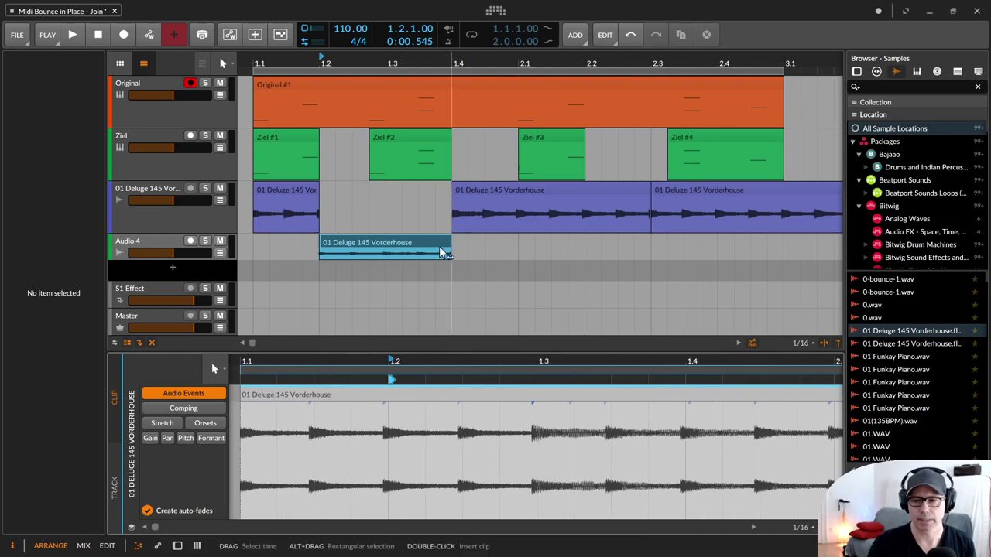
double_click(398, 242)
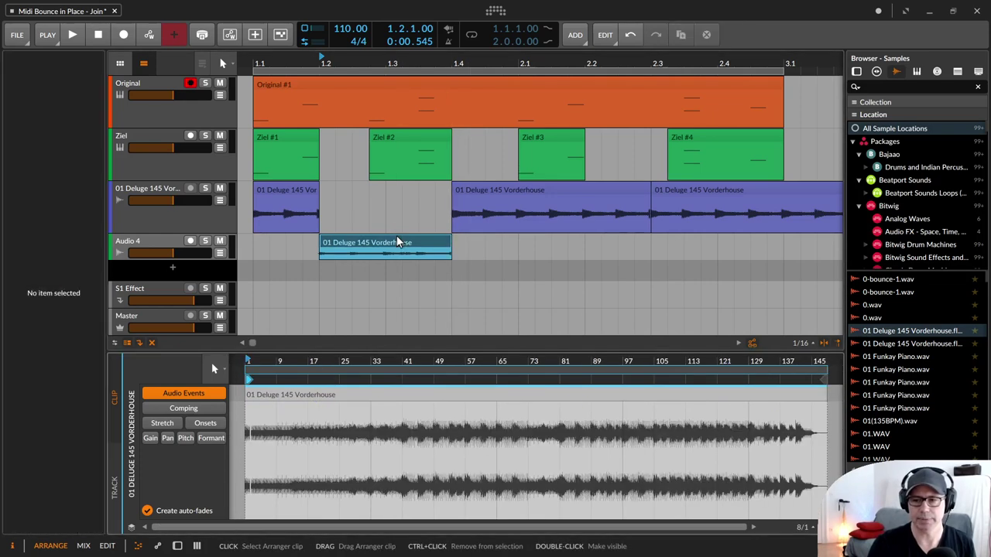
left_click(377, 244)
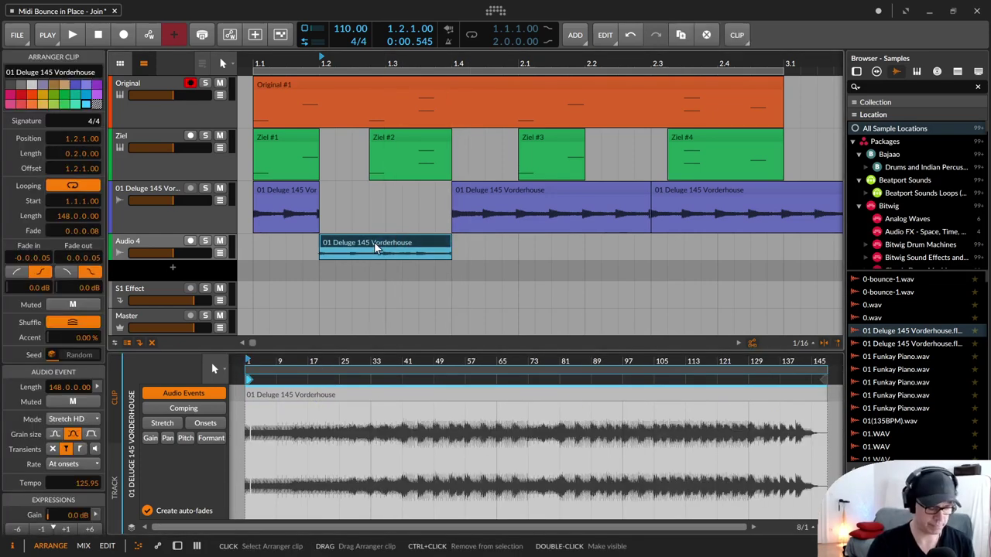
key("z")
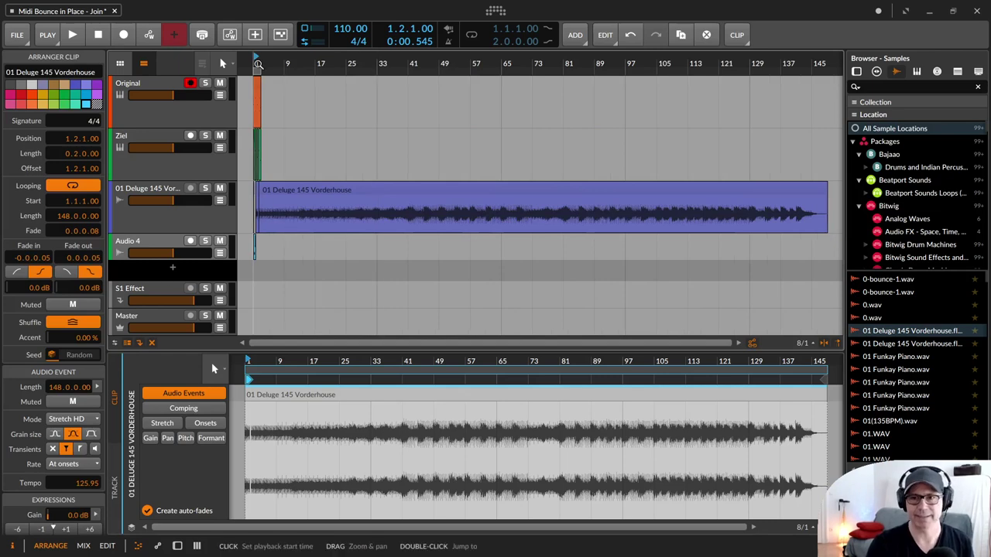
left_click_drag(257, 64, 256, 202)
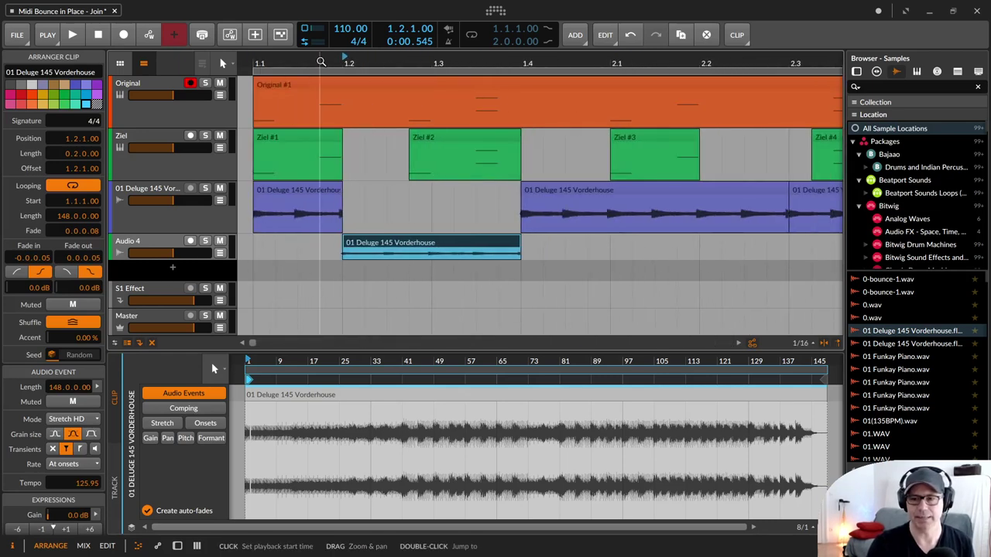
left_click_drag(263, 362, 441, 439)
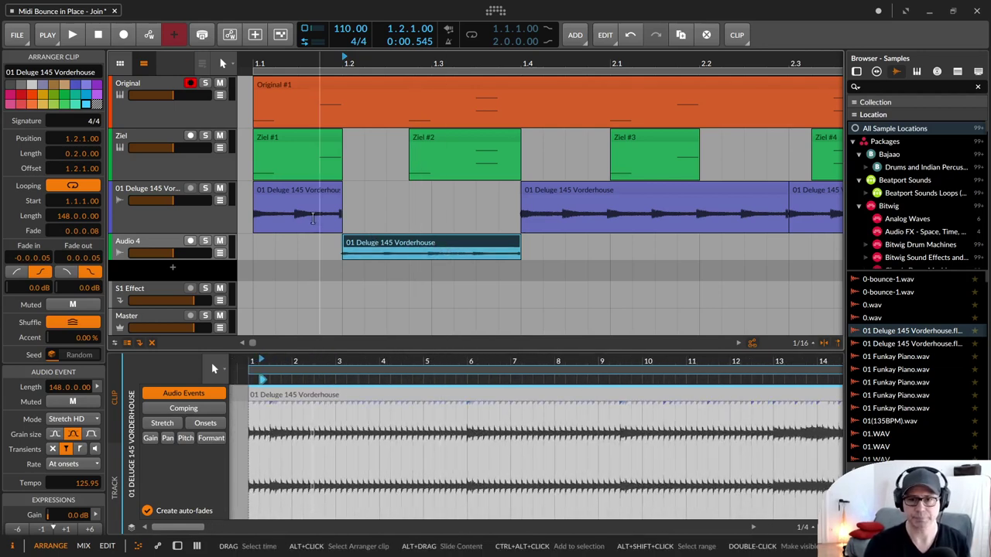
Solo the Audio 4 track and play back its slice.
left_click(206, 243)
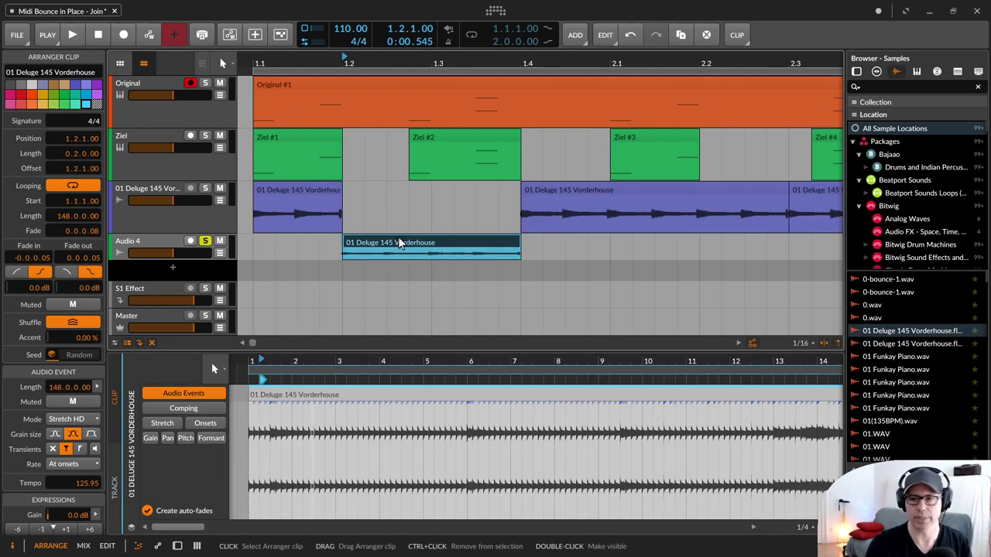
key("space")
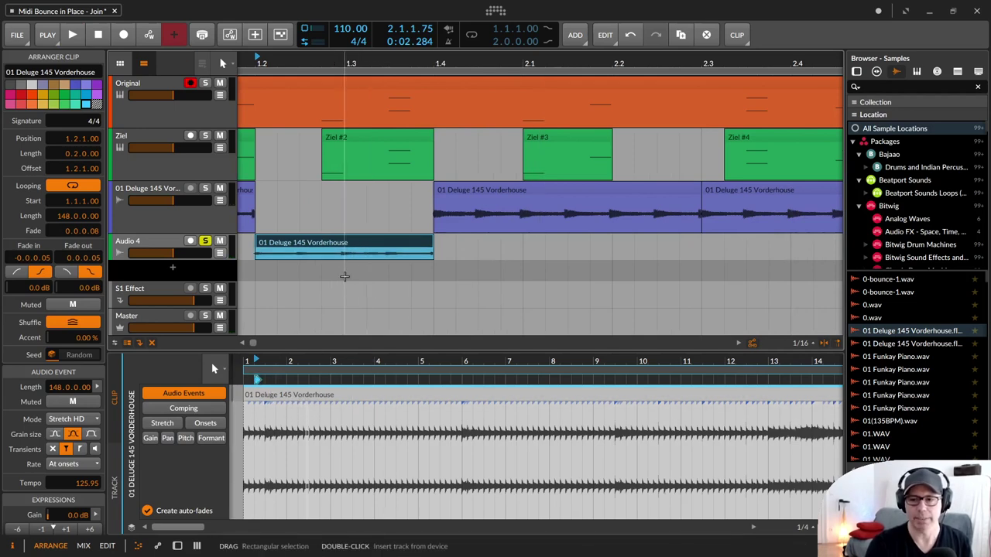
key("space")
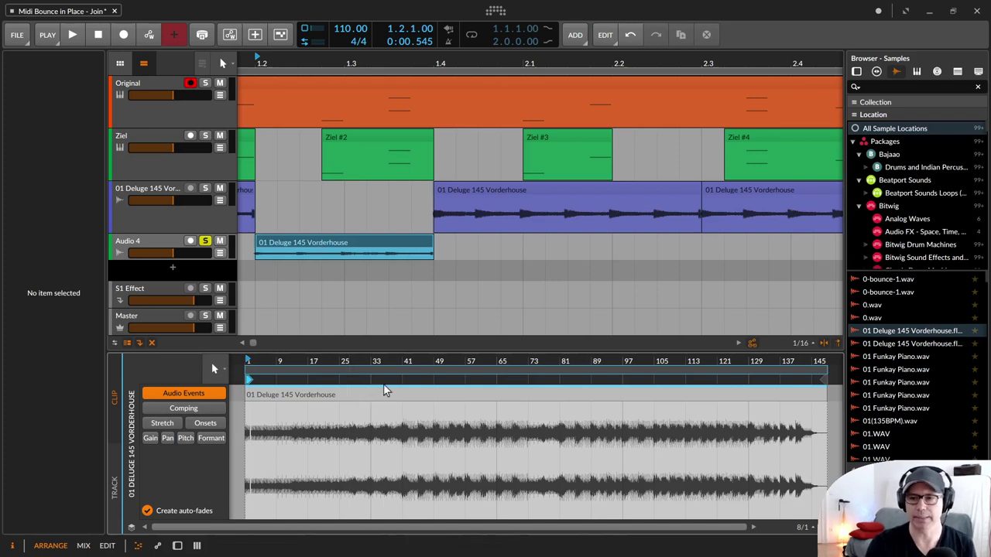
left_click_drag(298, 61, 387, 62)
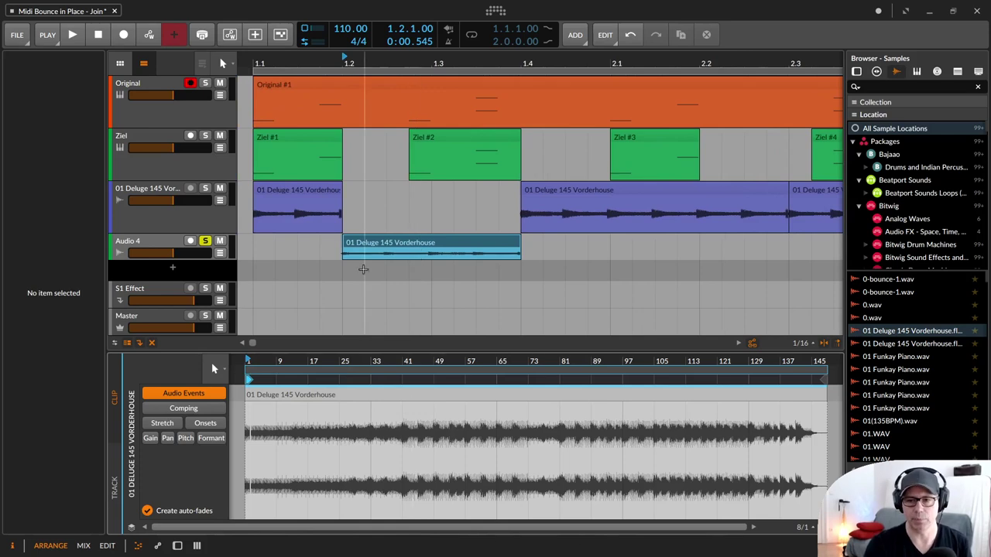
left_click(406, 245)
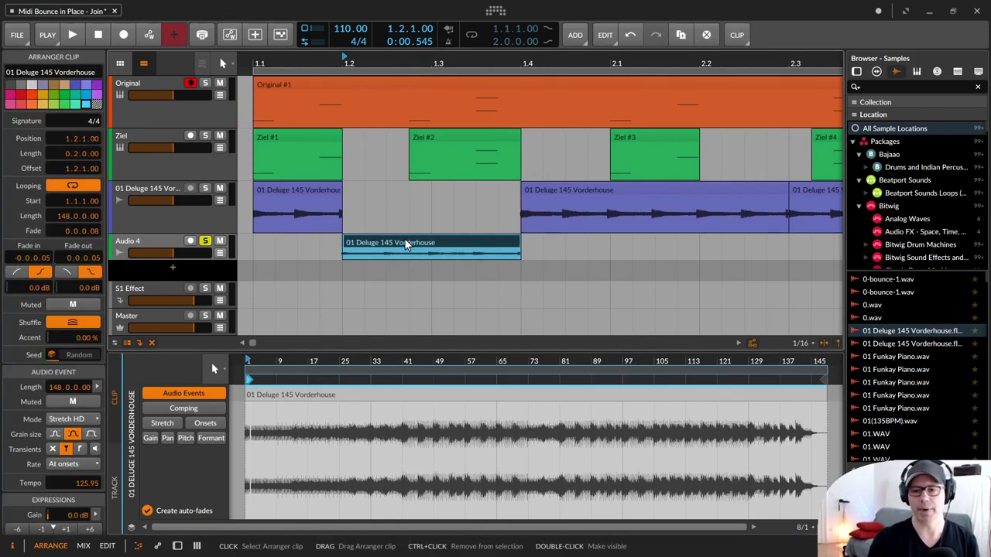
right_click(406, 245)
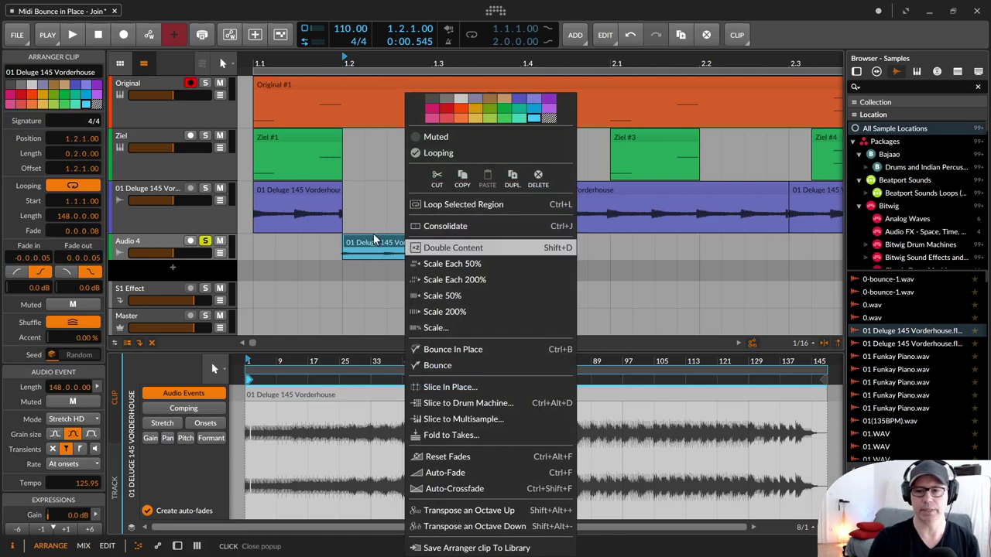
left_click(374, 240)
key("shift+d")
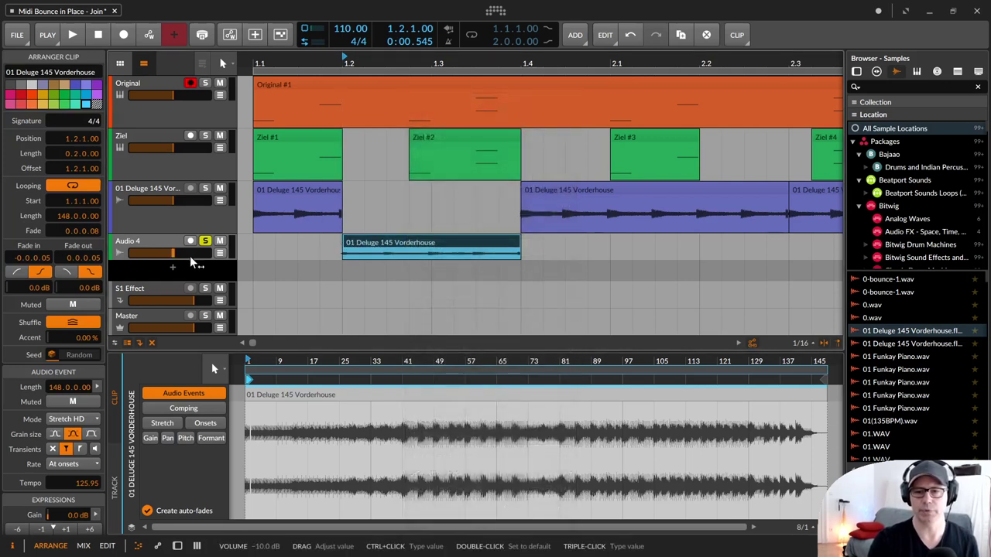
Enlarge the Audio 4 track and give its slice a fade-in of about 0.0.0.41 and a fade-out of about 0.0.0.35.
left_click_drag(189, 262, 189, 288)
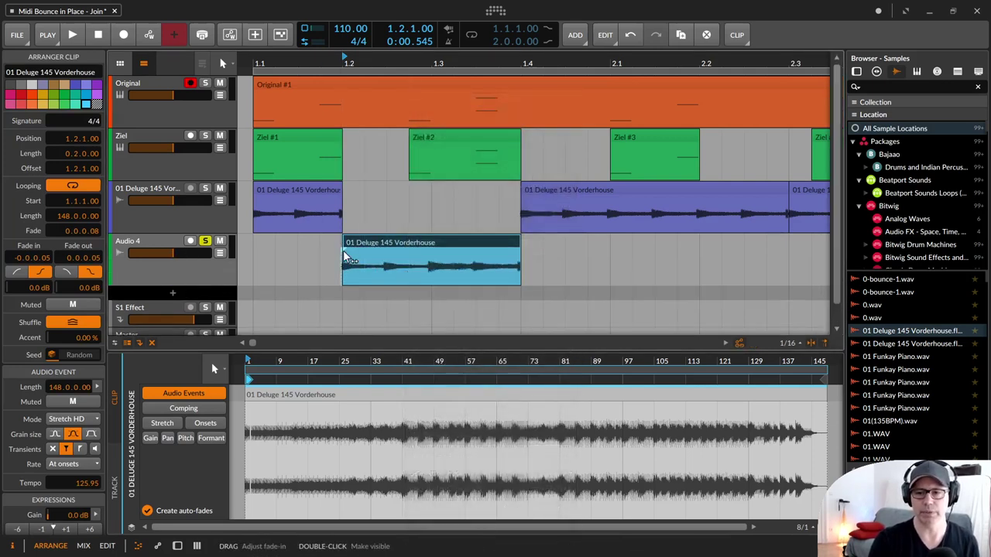
left_click_drag(343, 251, 353, 251)
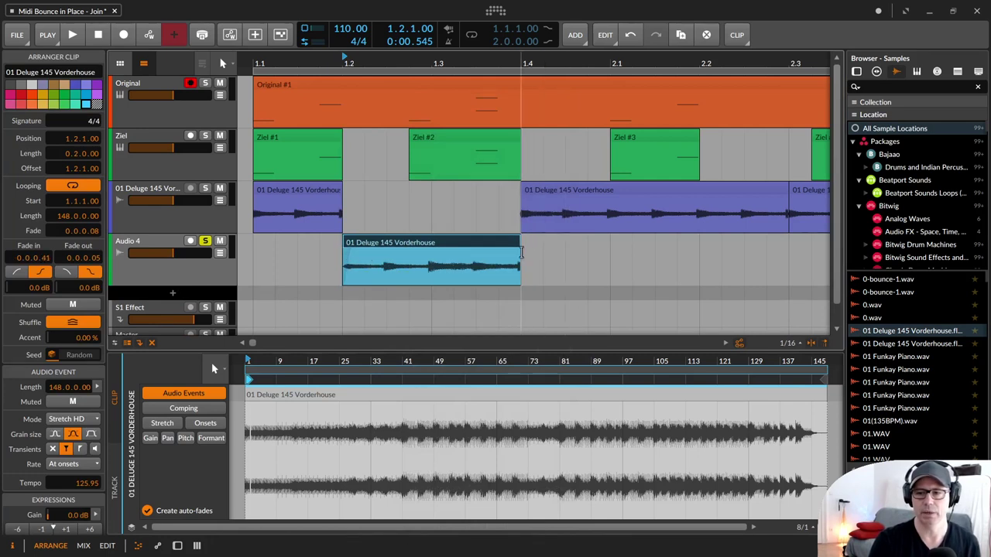
left_click_drag(508, 250, 500, 250)
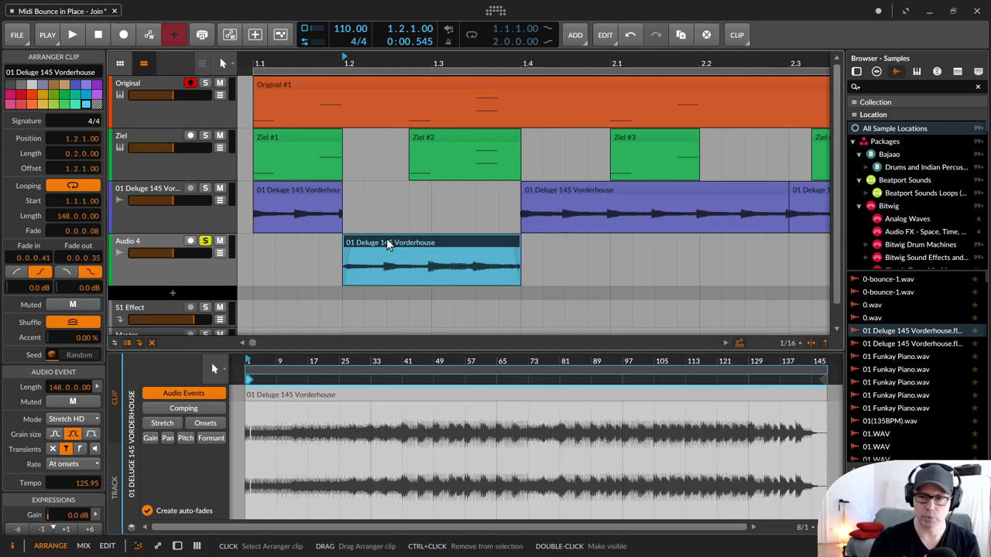
Bounce the Audio 4 slice in place and colour the Audio 4 track light blue.
right_click(387, 240)
left_click(438, 352)
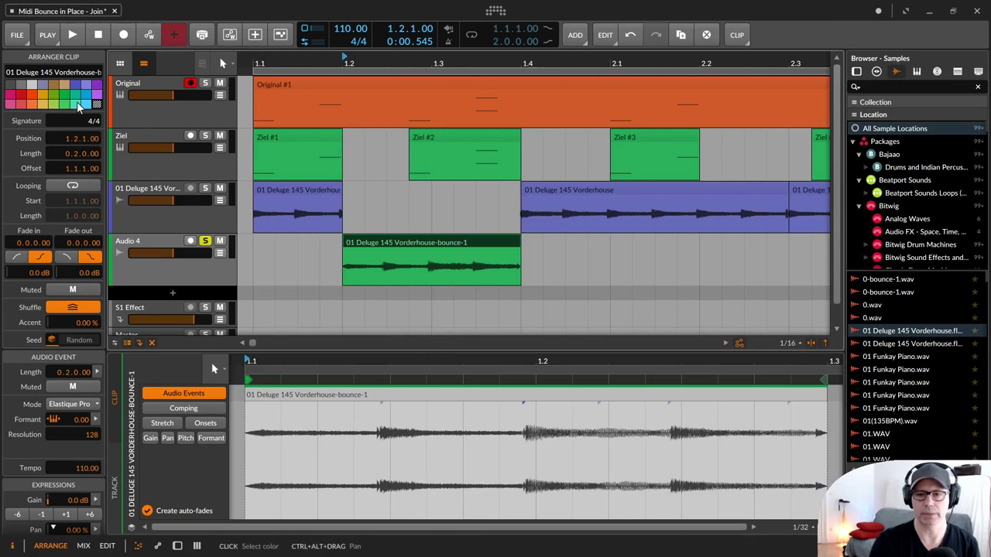
left_click(149, 244)
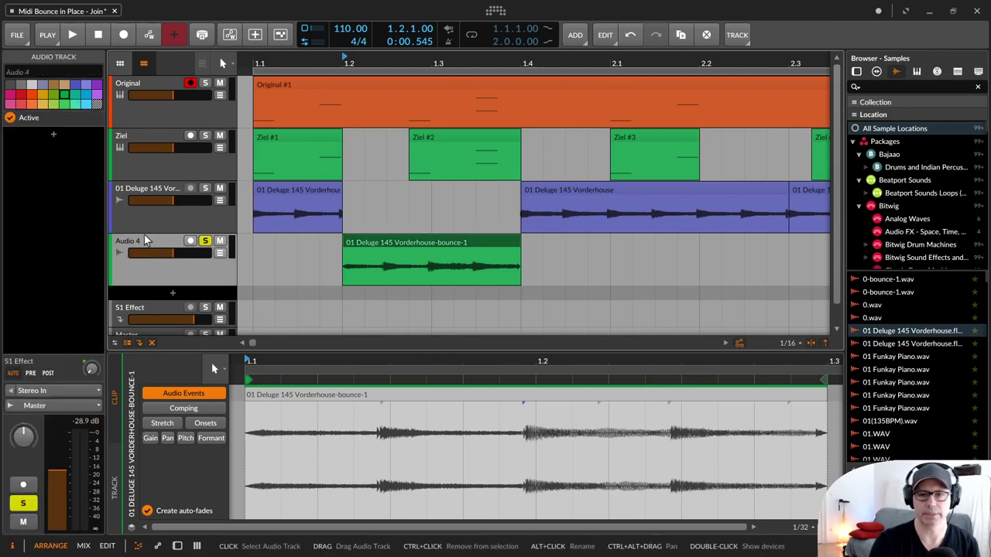
left_click(81, 106)
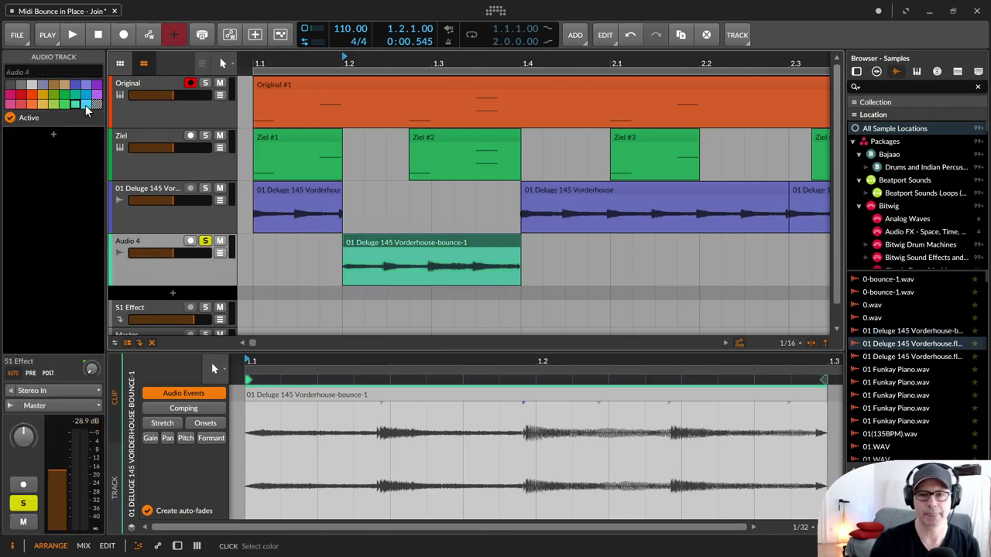
left_click(87, 109)
Compare the bounced clip on Audio 4 with the first unbounced Deluge slice in the detail editor.
left_click(397, 244)
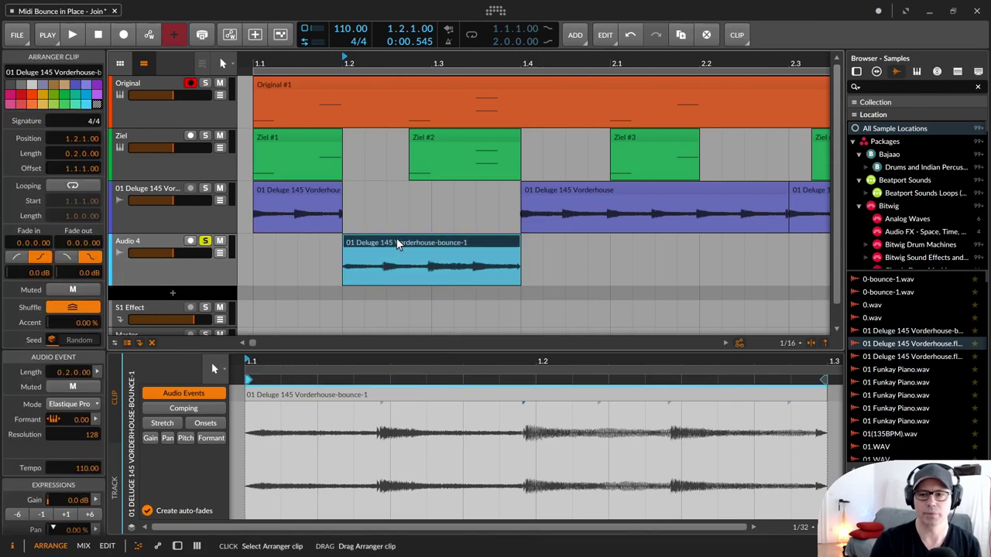
double_click(397, 244)
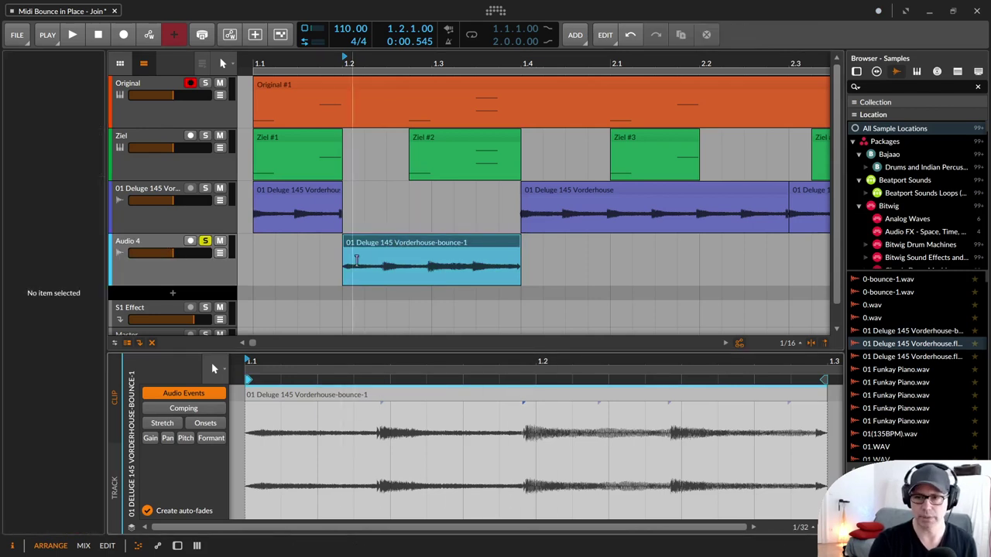
double_click(294, 193)
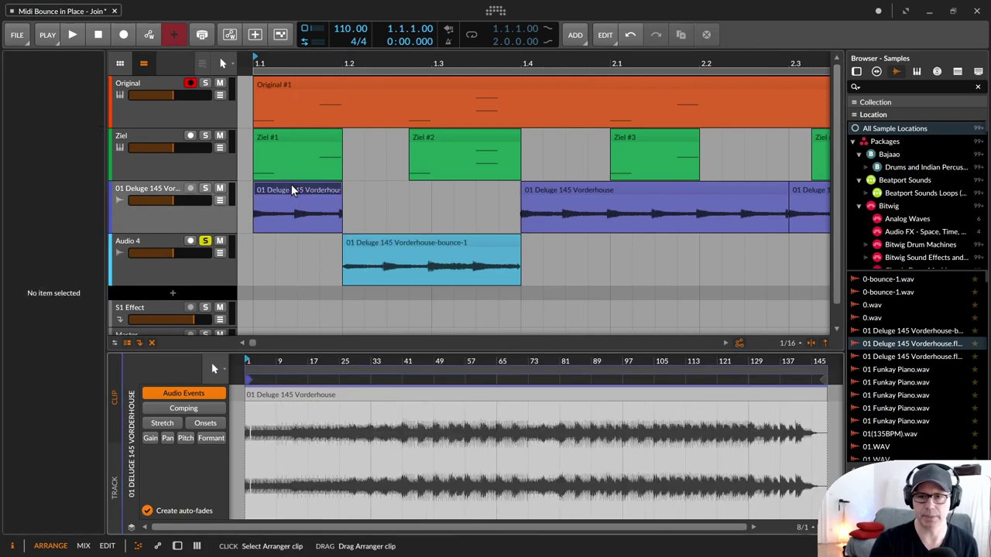
left_click(403, 243)
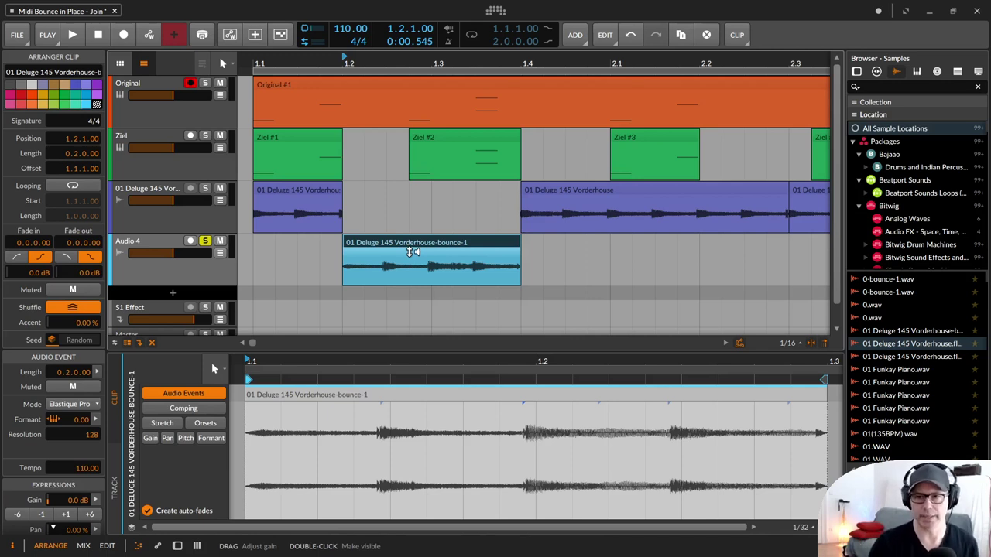
left_click(312, 185)
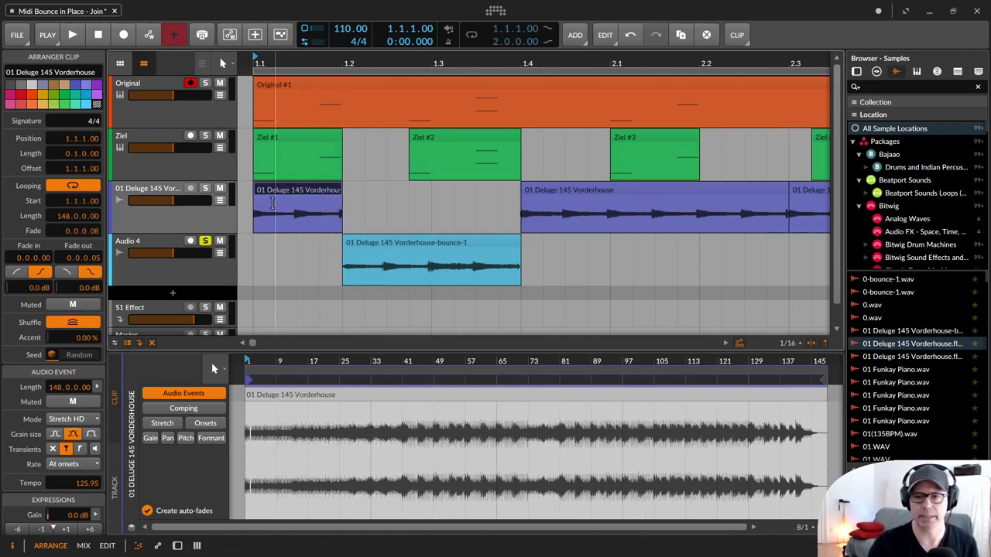
Inspect the start of the bounced Deluge clip's waveform in the detail editor.
left_click(362, 241)
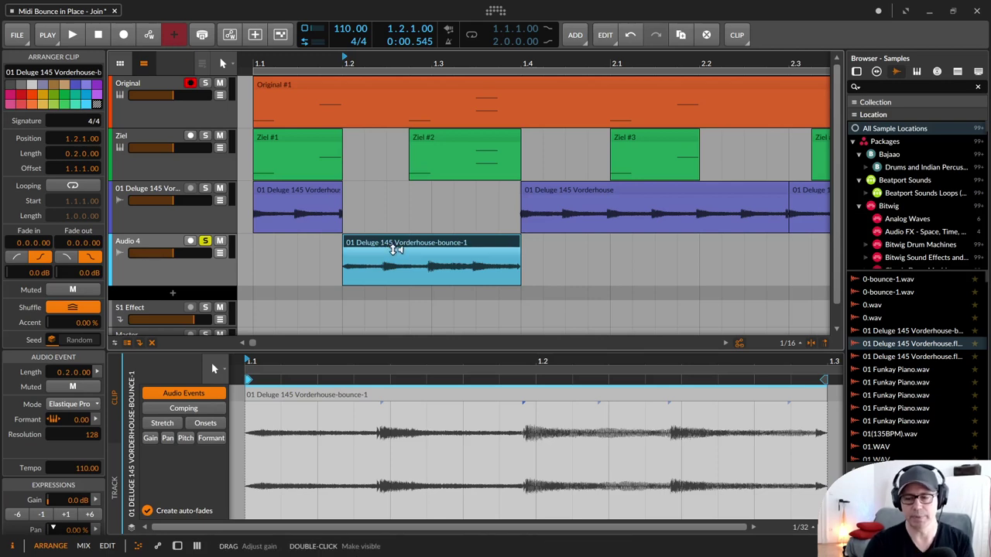
key("Escape")
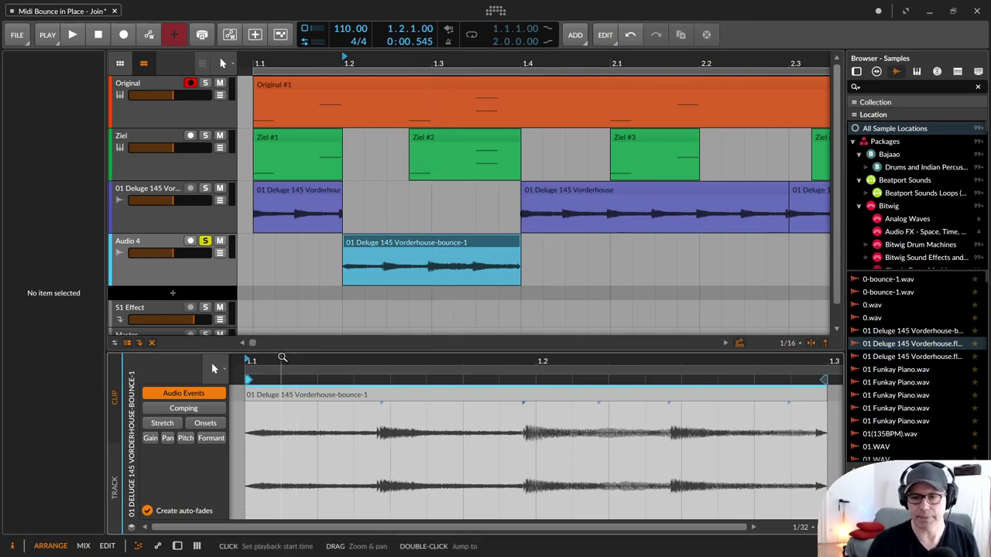
left_click_drag(284, 359, 333, 403)
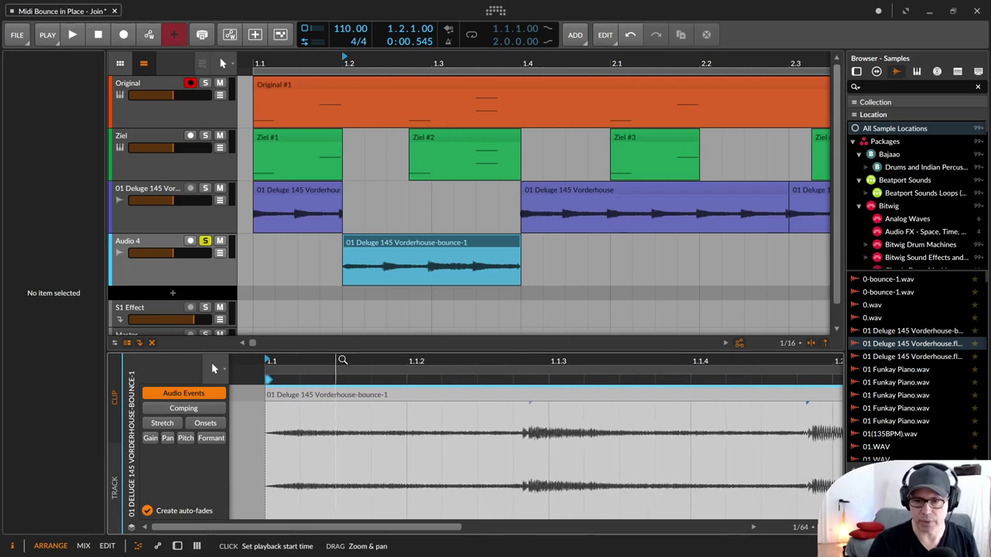
left_click(399, 240)
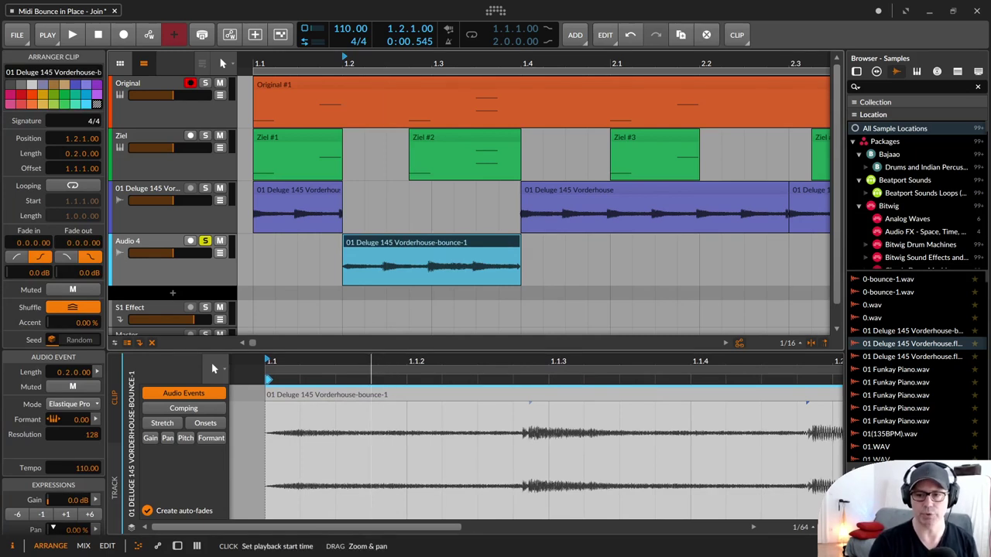
left_click_drag(371, 363, 327, 306)
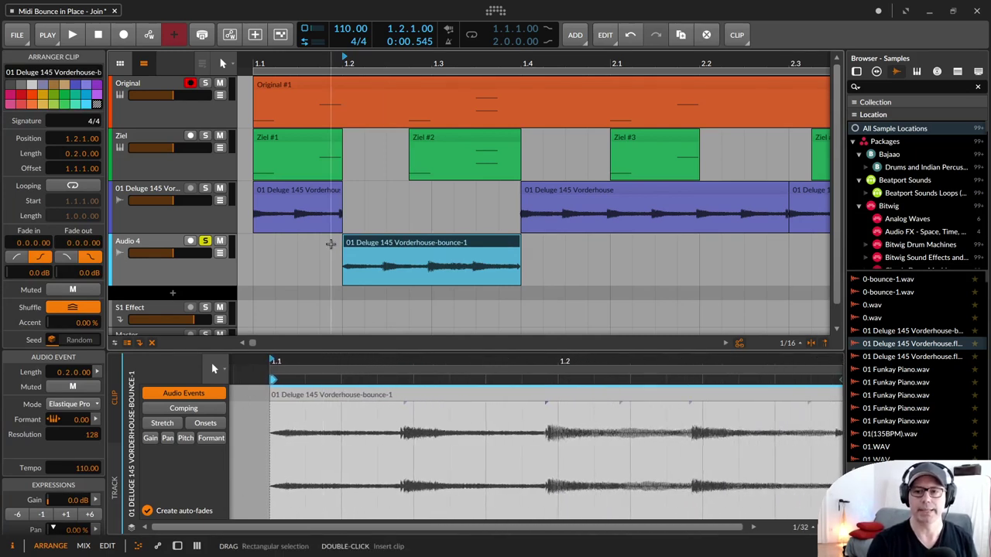
View all notes of the orange Original clip in the detail editor and show its full length in the arranger.
left_click(315, 79)
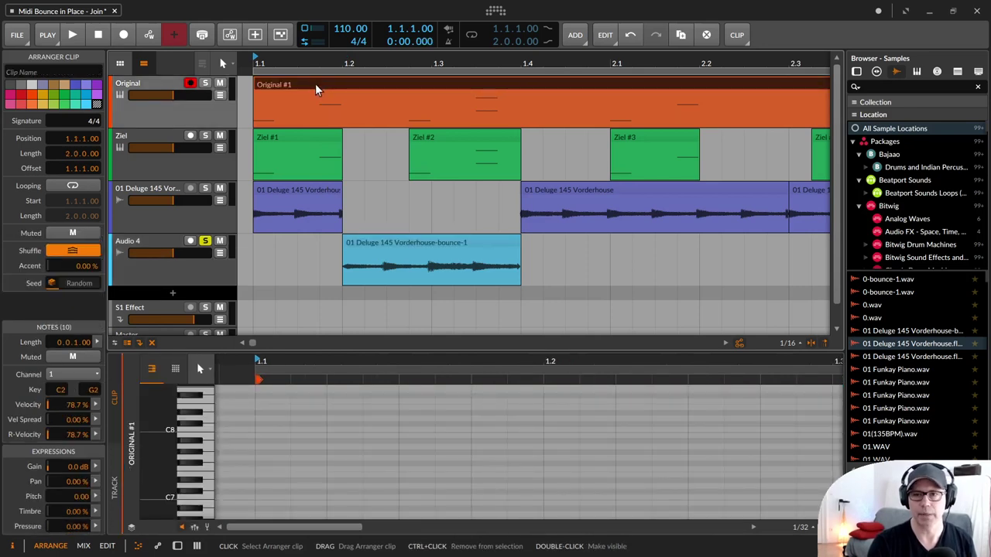
double_click(313, 82)
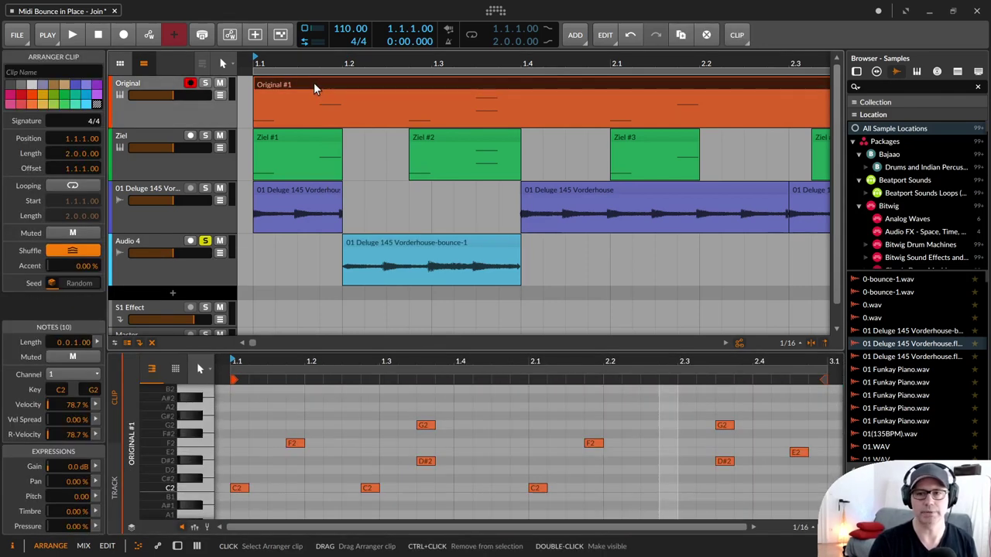
left_click_drag(611, 62, 559, 64)
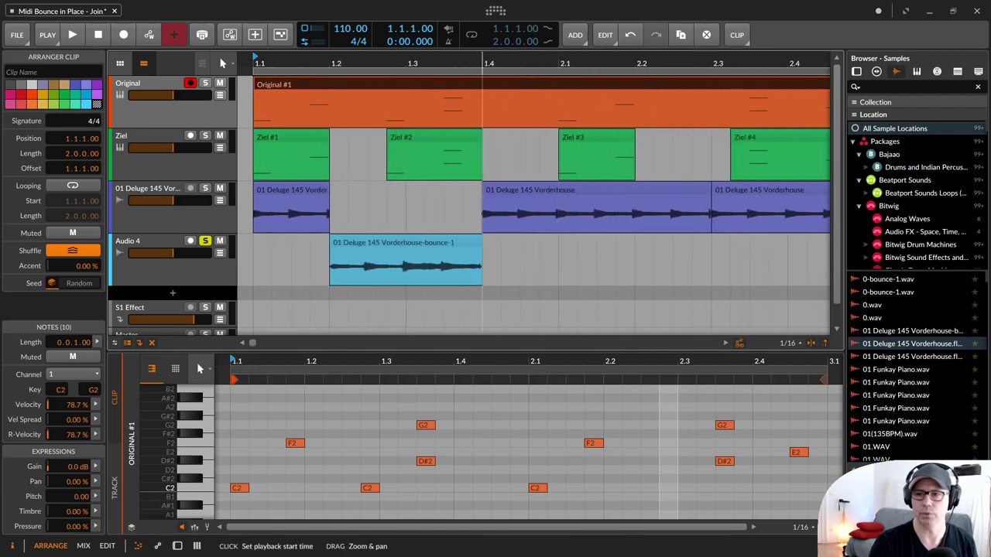
left_click_drag(483, 63, 465, 63)
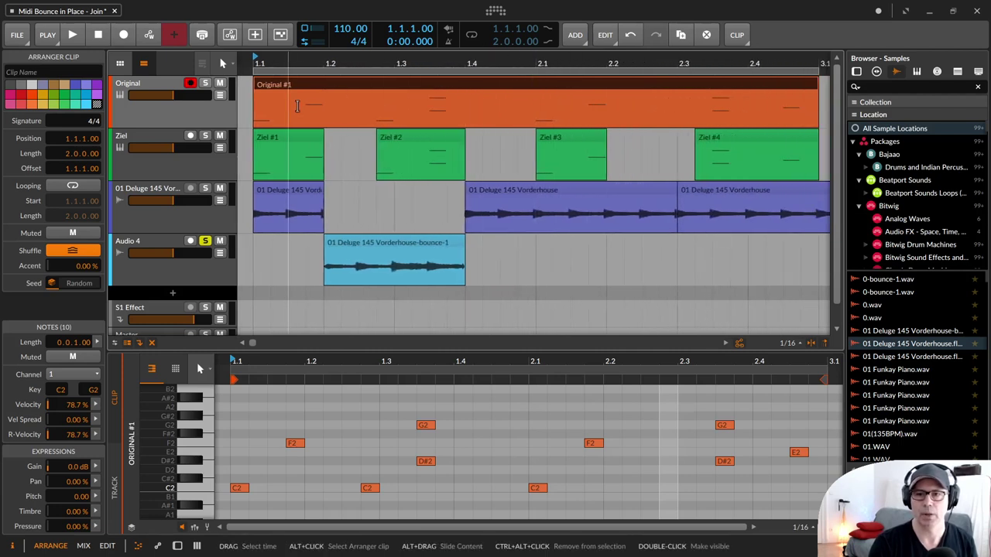
Duplicate the Original instrument track and colour the duplicate golden yellow.
left_click(185, 117)
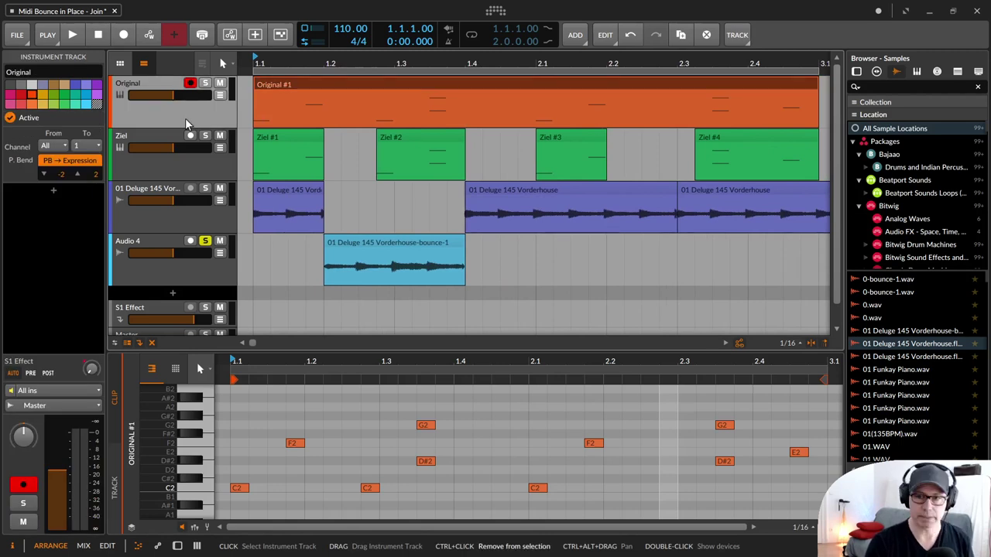
key("ctrl+d")
left_click_drag(139, 155, 140, 183)
left_click(43, 95)
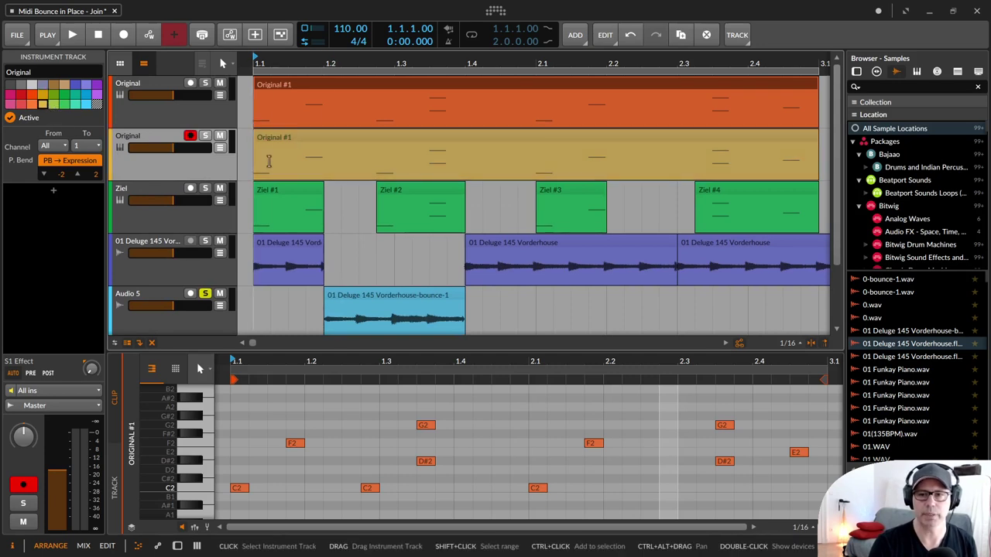
Split the duplicated MIDI clip with the Knife tool at 1.2.1, 1.3.4 and 2.3.1.
left_click(326, 159)
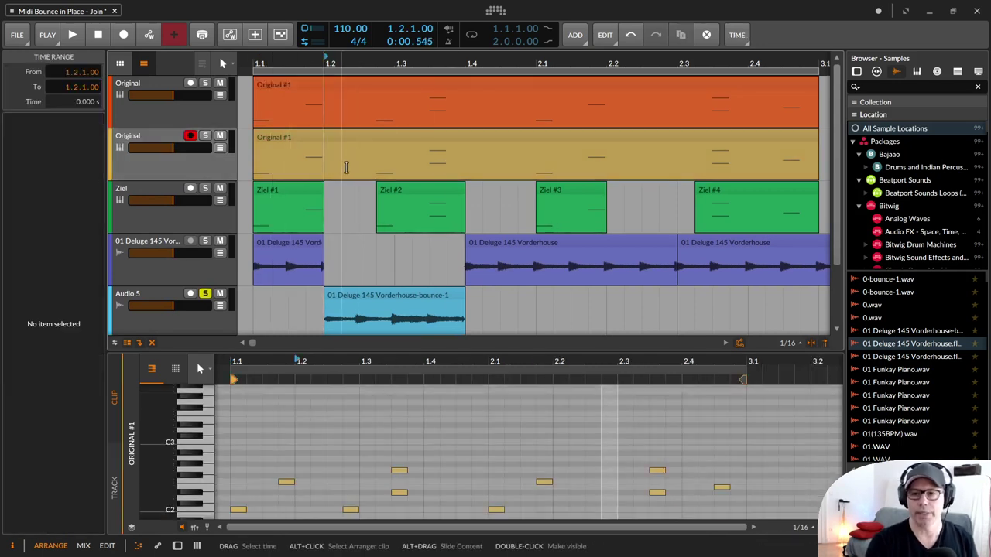
key("5")
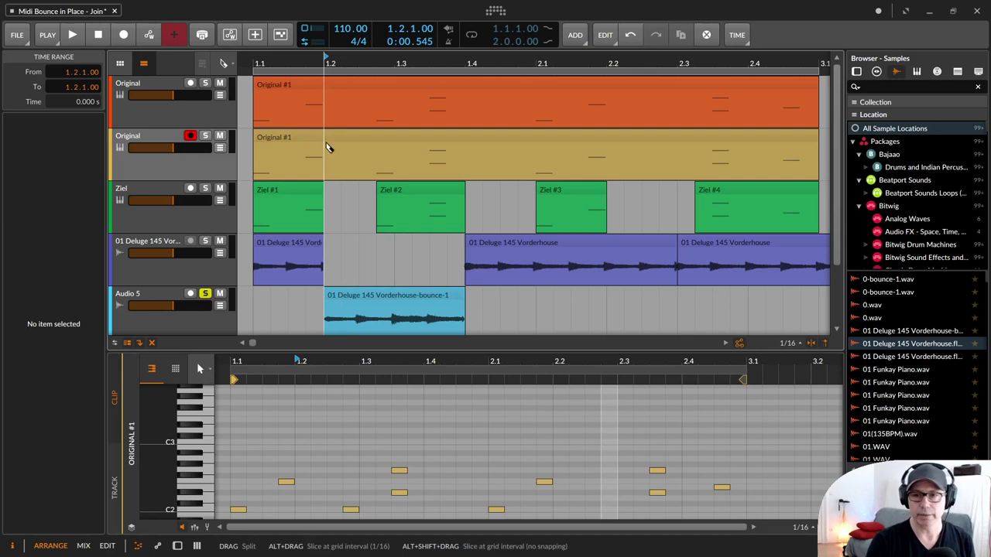
left_click(326, 148)
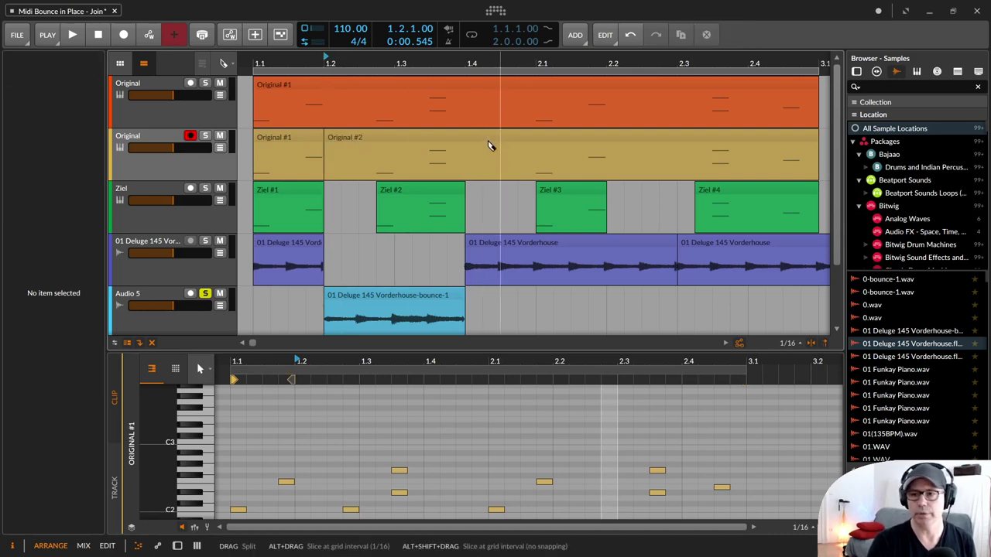
left_click(453, 143)
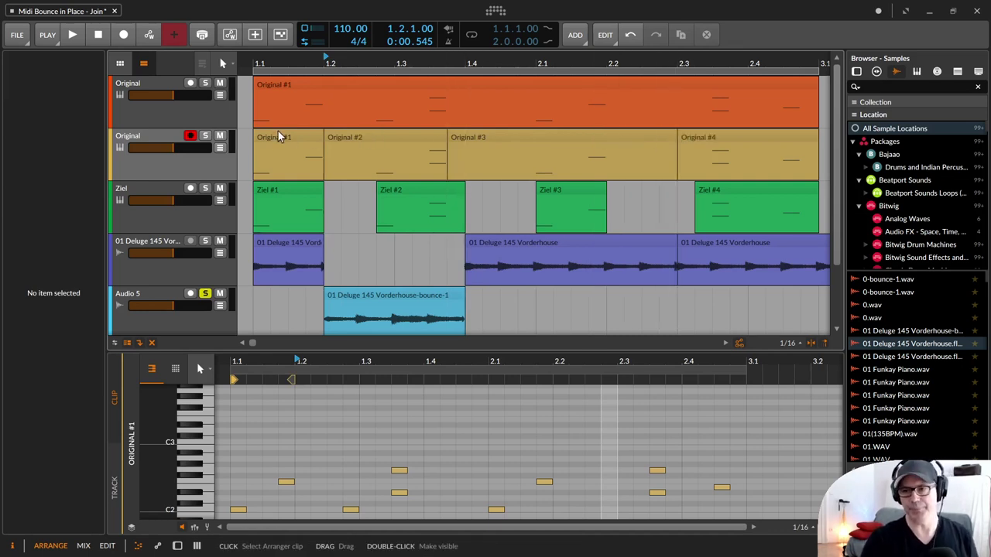
Compare the notes of the uncut Original clip, the first yellow slice and the Ziel #1 clip.
left_click(295, 85)
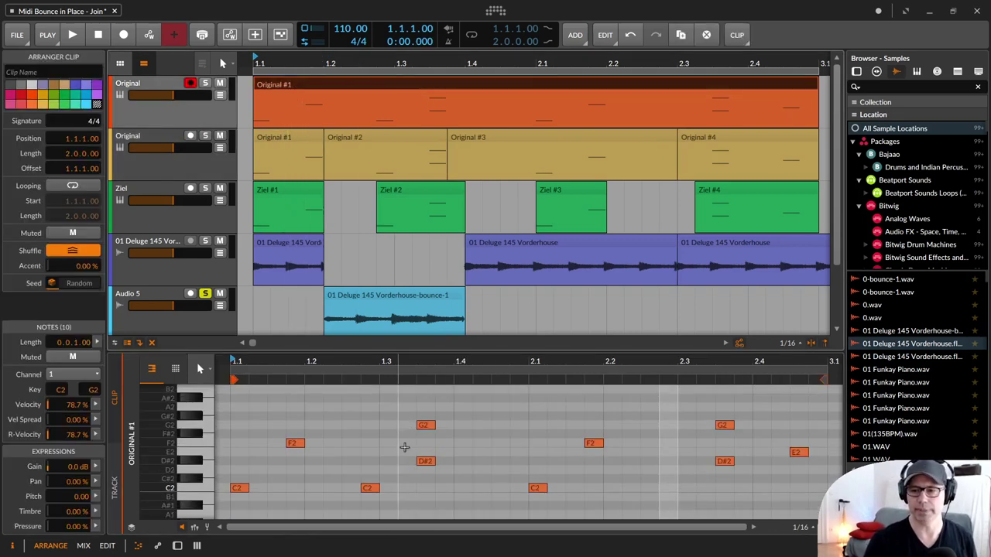
left_click(281, 138)
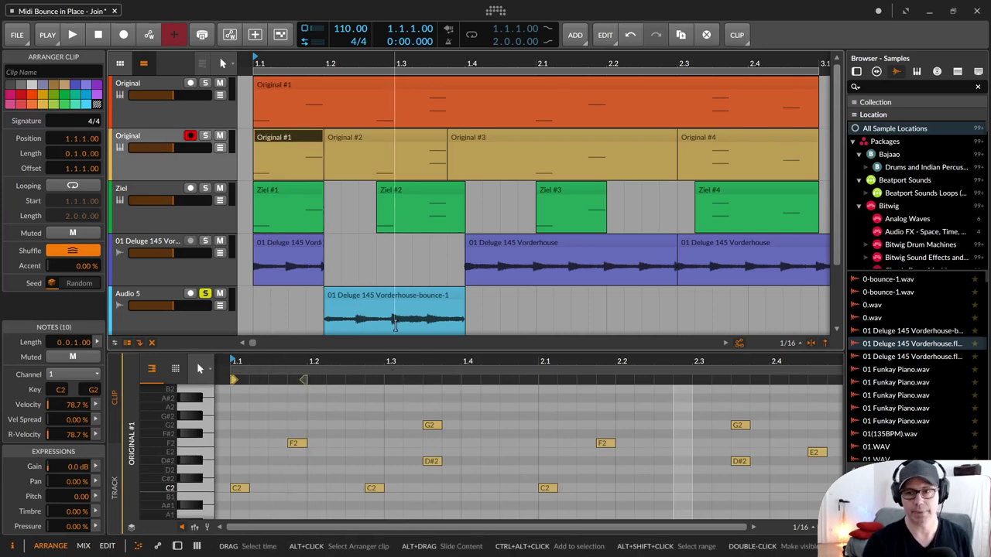
left_click(285, 188)
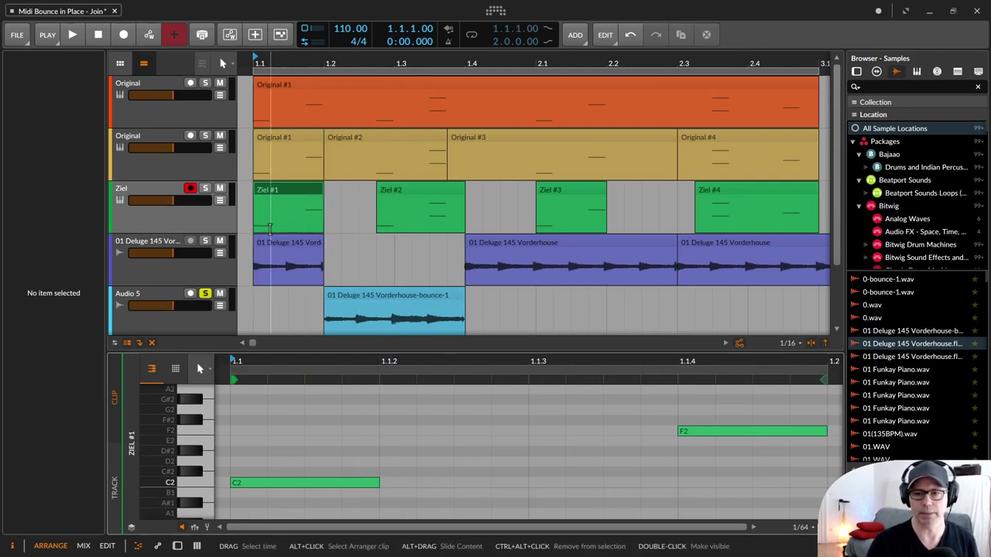
Consolidate the first yellow slice of the Original clip.
left_click(285, 136)
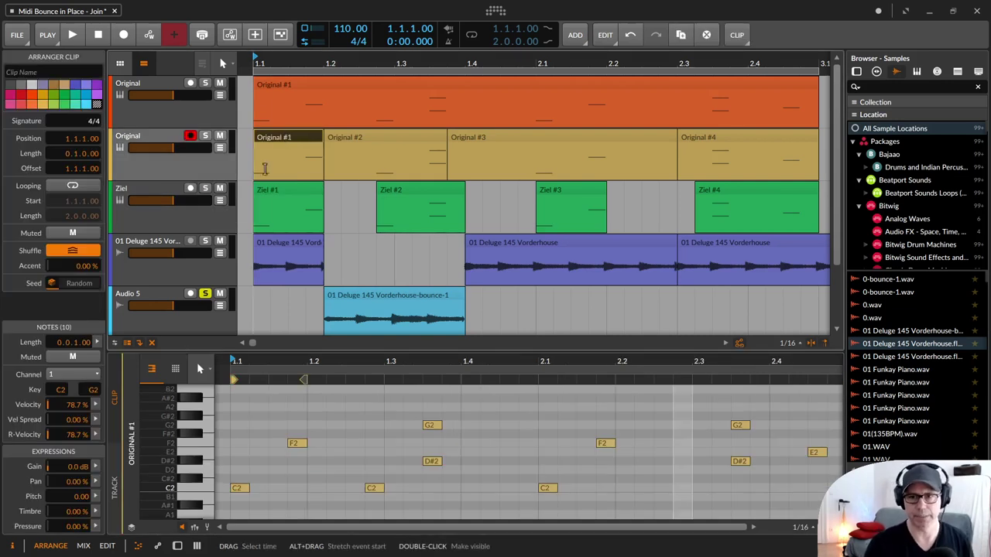
right_click(293, 136)
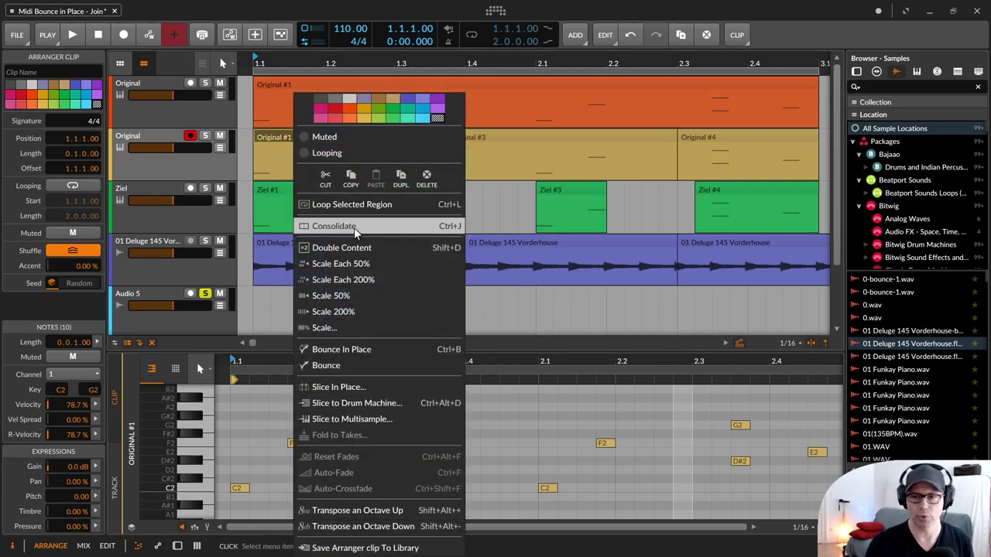
left_click(445, 227)
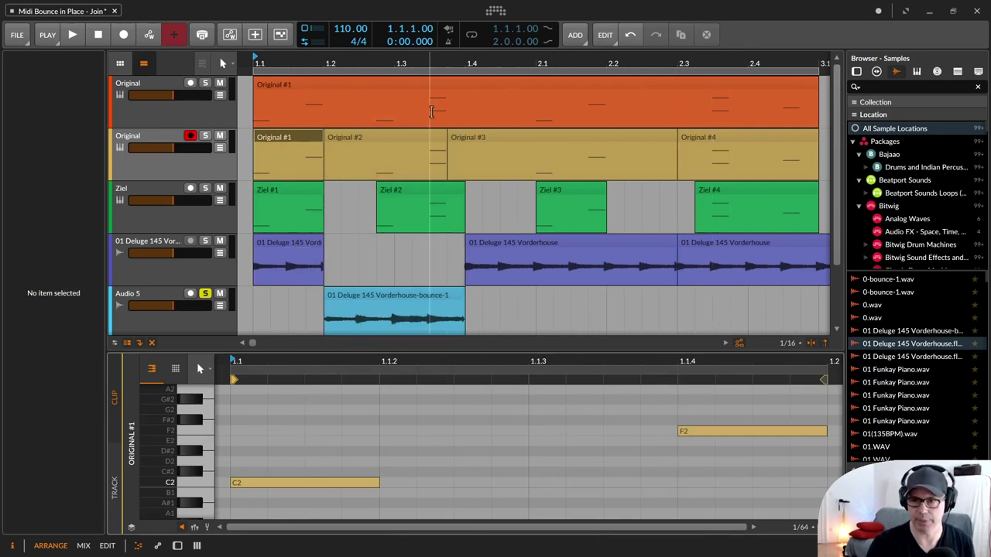
Delete the second yellow slice and cut the third down to the range 2.1.1 to 2.1.3.
left_click(412, 137)
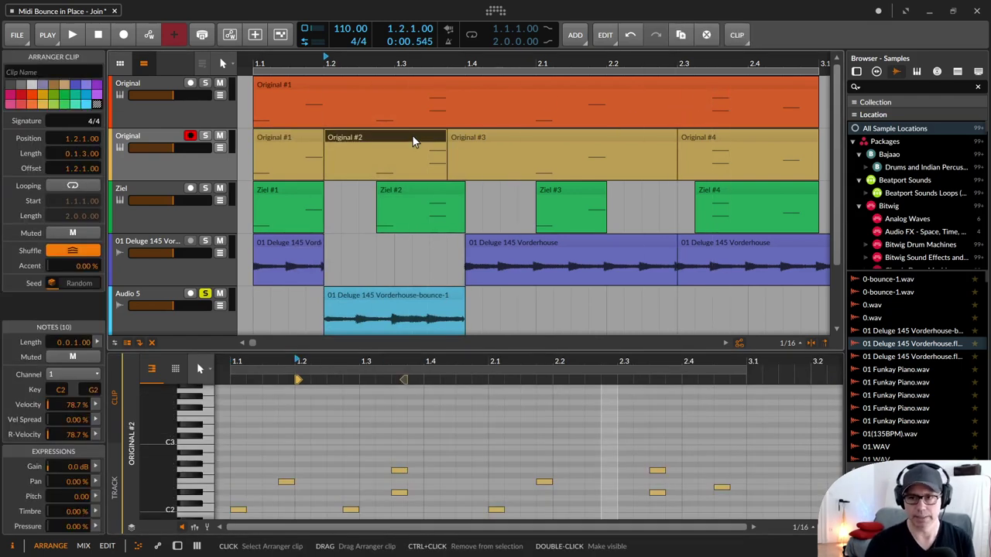
key("Delete")
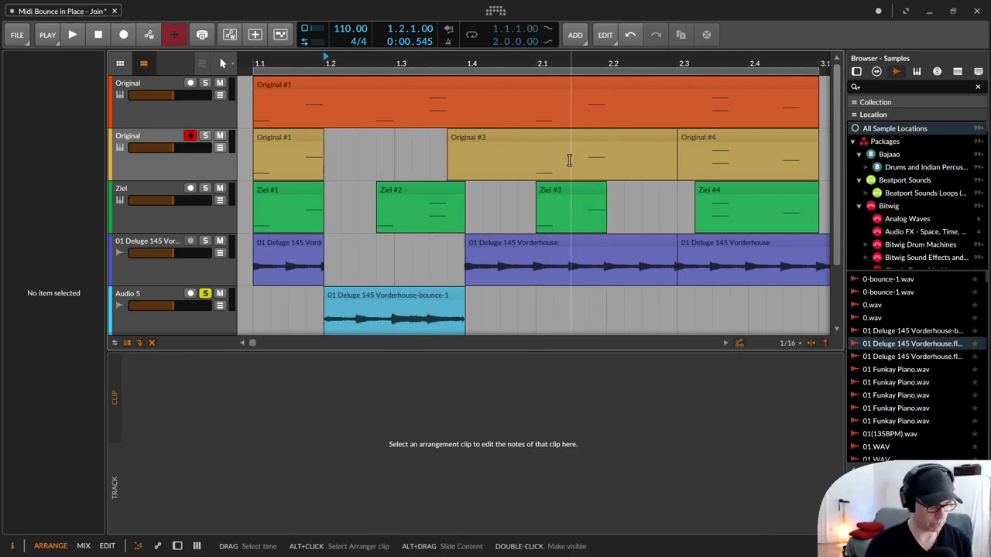
left_click_drag(569, 160, 676, 160)
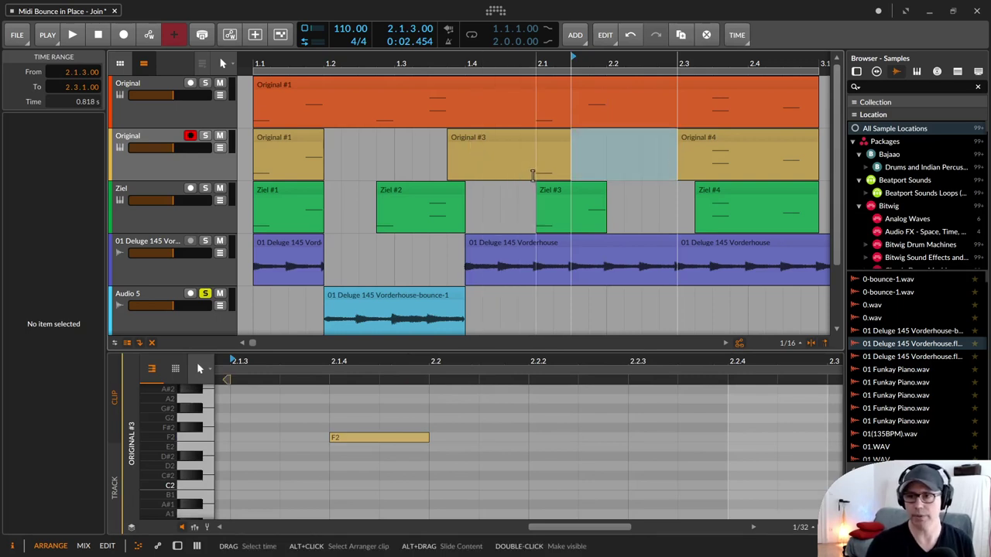
left_click_drag(533, 175, 447, 162)
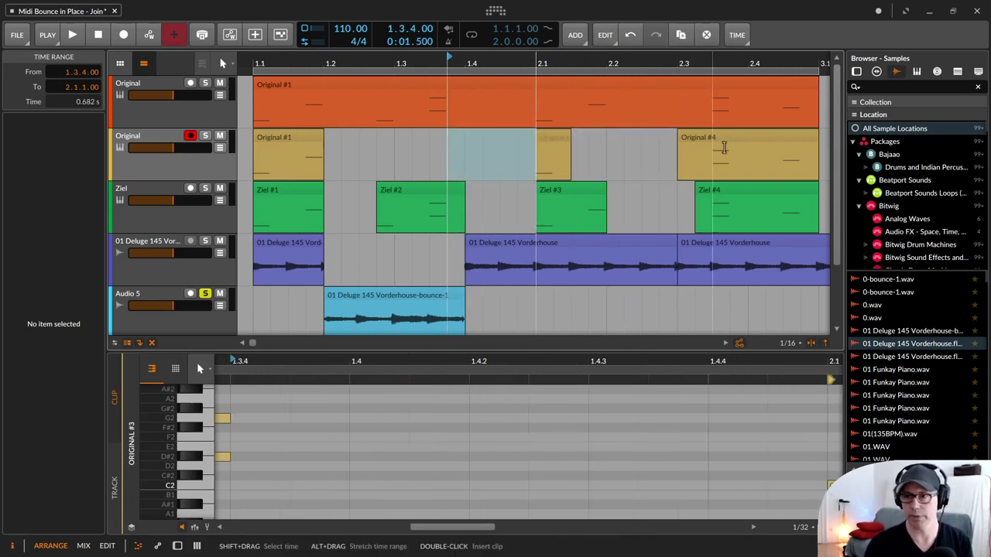
Clear the time range from 2.2.4 to 2.4.3 on the yellow track, keeping only the end of the fourth slice.
left_click(679, 157)
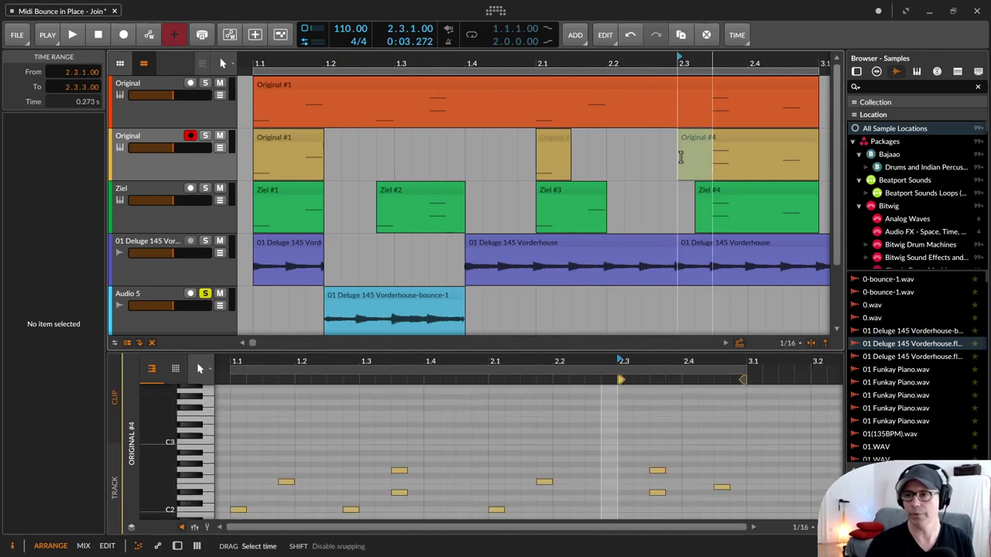
left_click_drag(679, 156, 747, 156)
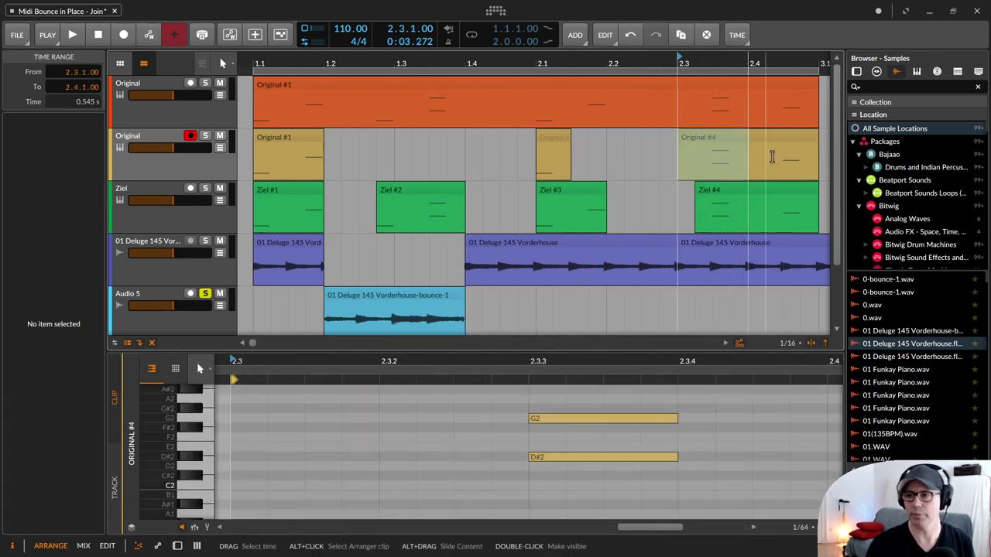
left_click_drag(782, 158, 668, 161)
key("Delete")
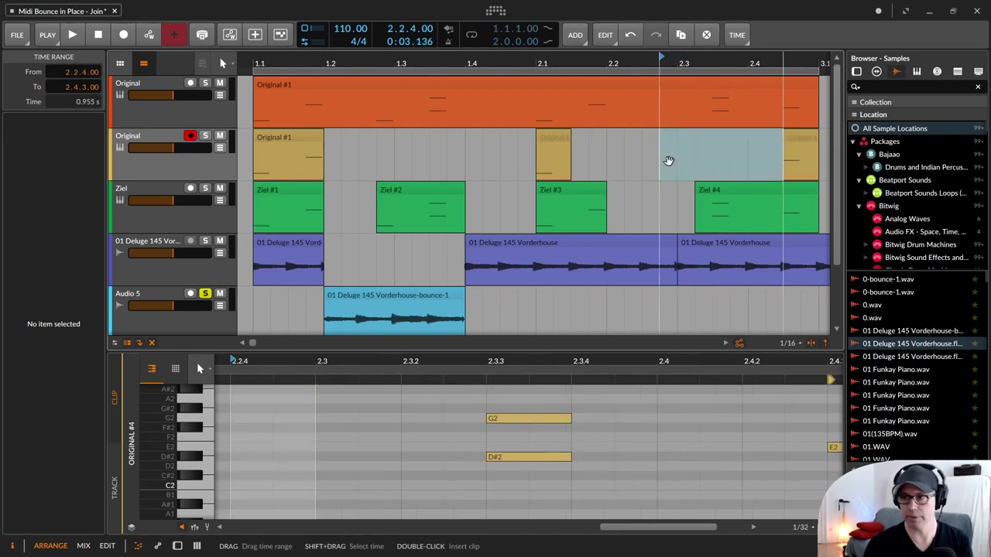
Consolidate the short yellow slice at 2.1.1 after viewing its notes.
left_click(549, 145)
double_click(549, 141)
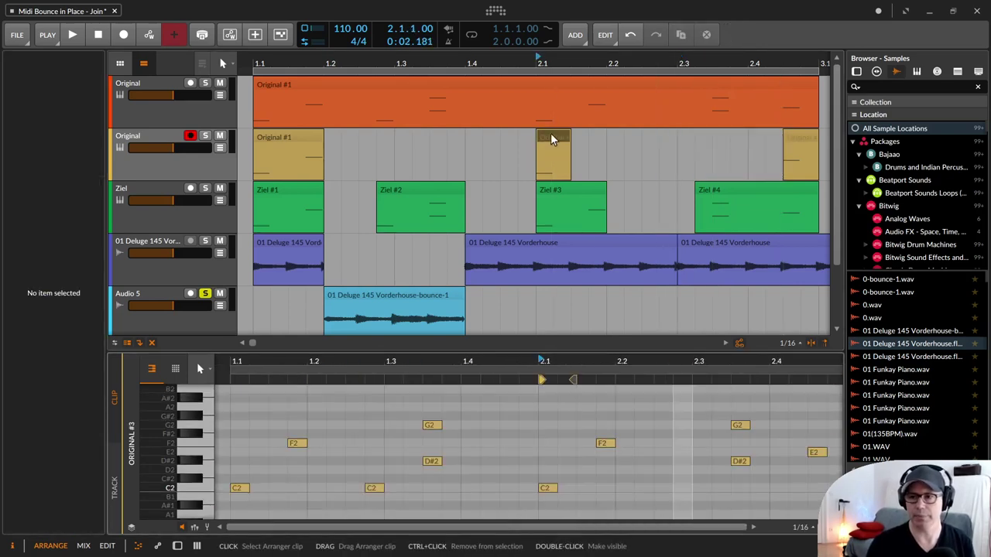
right_click(550, 133)
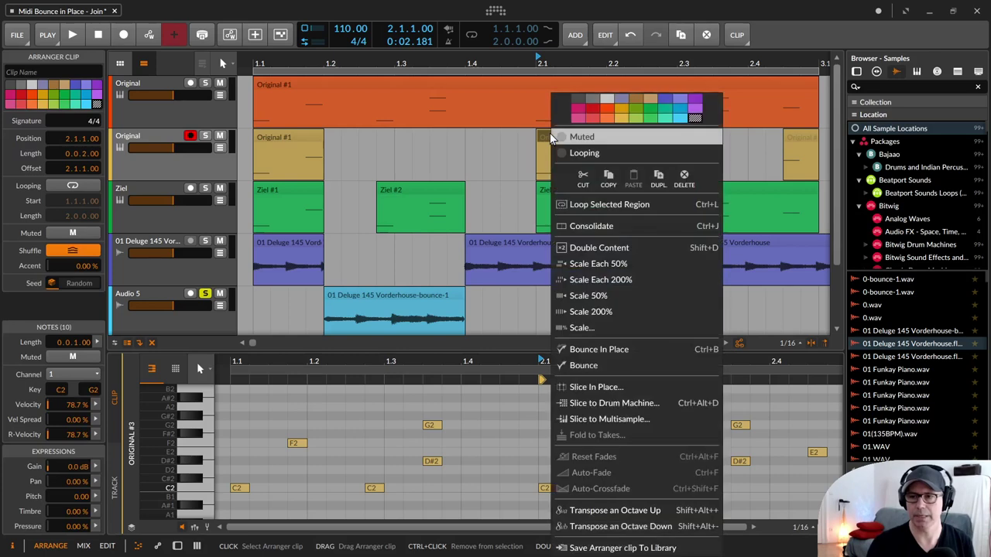
left_click(603, 226)
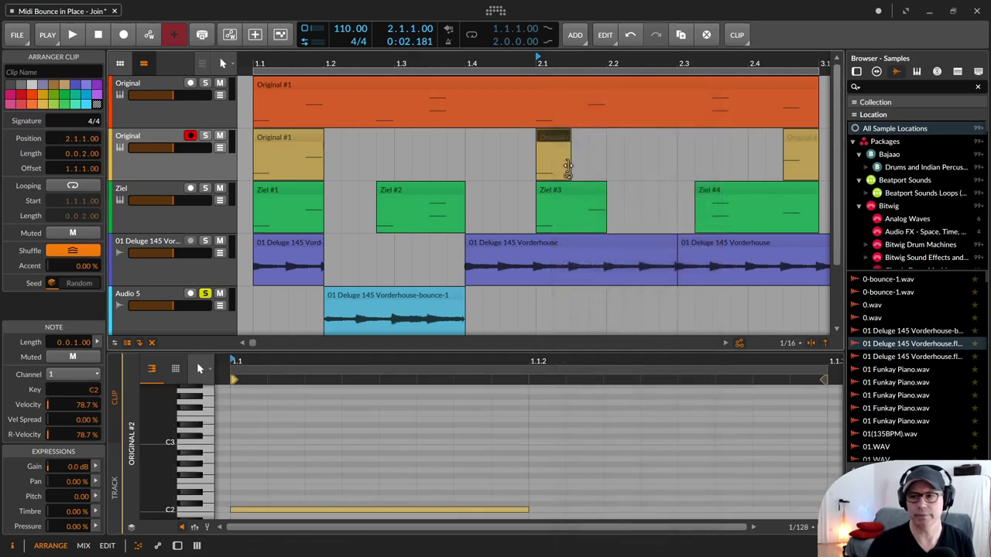
Consolidate the last yellow slice at 2.4.3, then check its notes and those of the first slice.
left_click(800, 141)
right_click(800, 141)
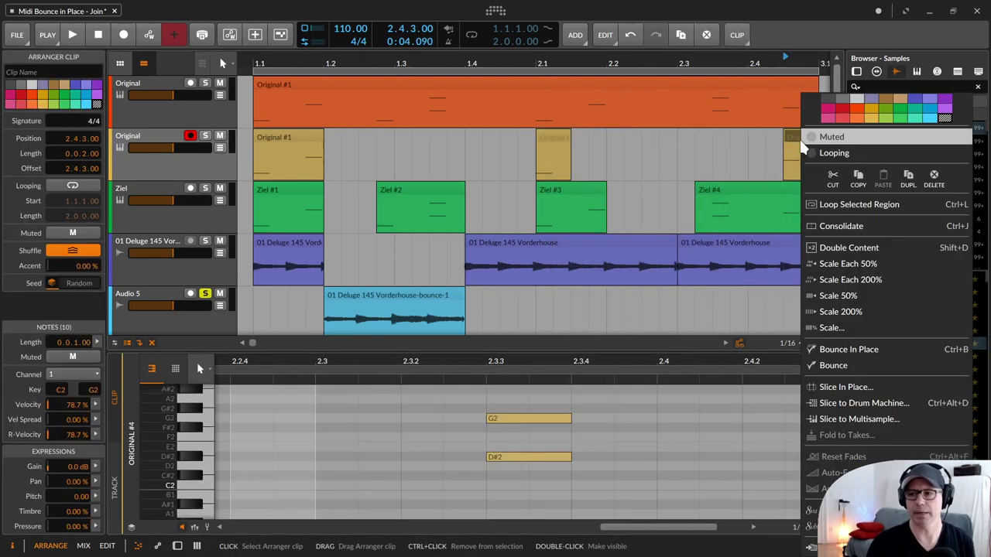
left_click(850, 233)
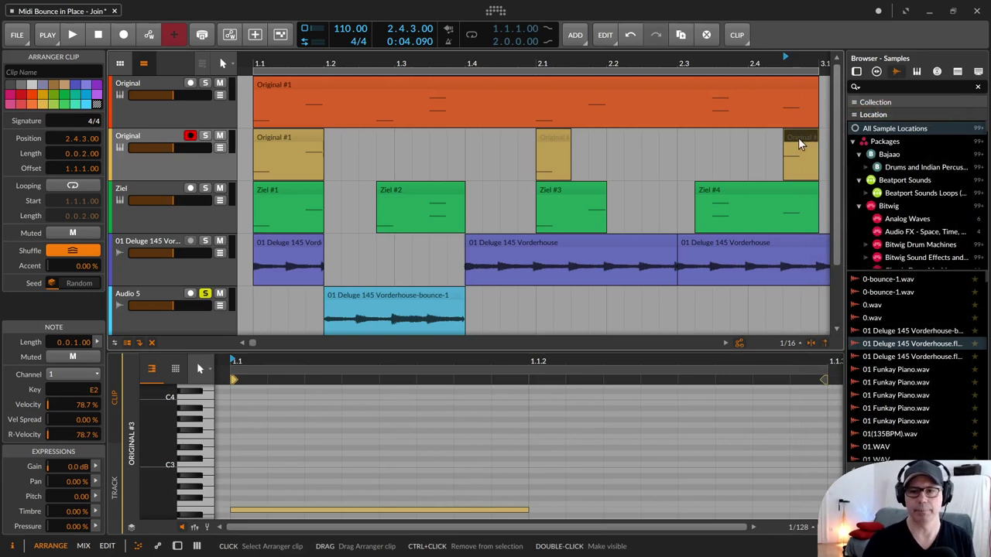
double_click(801, 143)
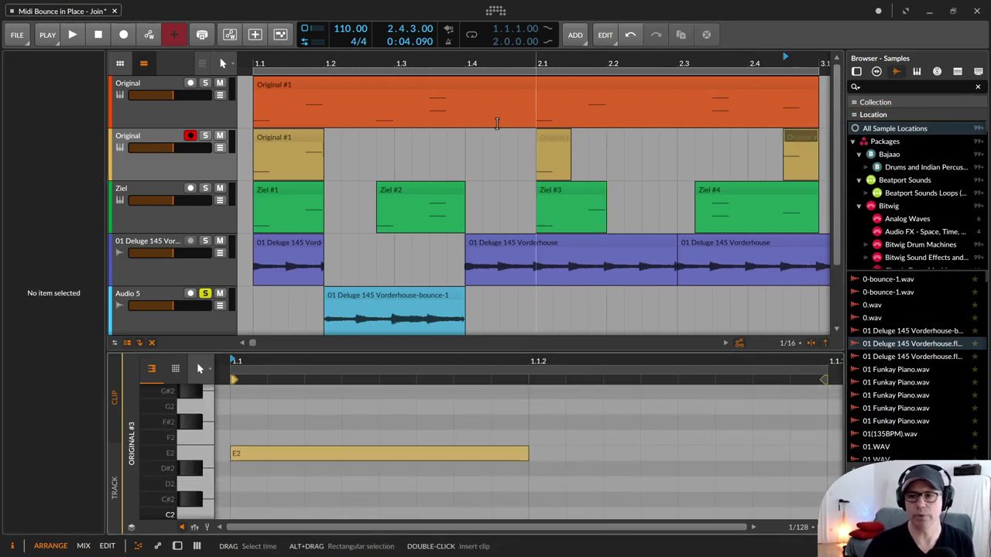
left_click(281, 137)
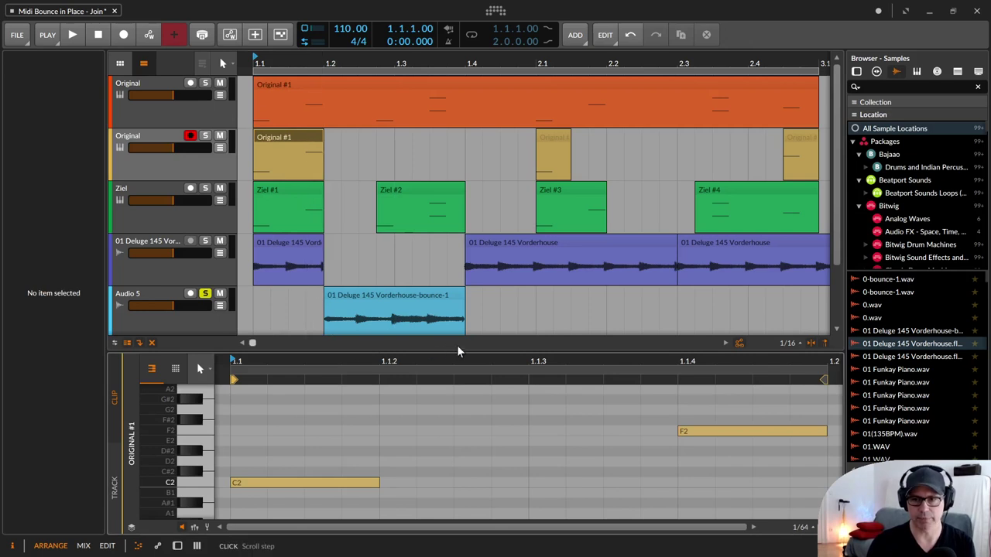
Rename the first yellow slice as Intro after comparing its notes with those of the full orange clip.
left_click(358, 90)
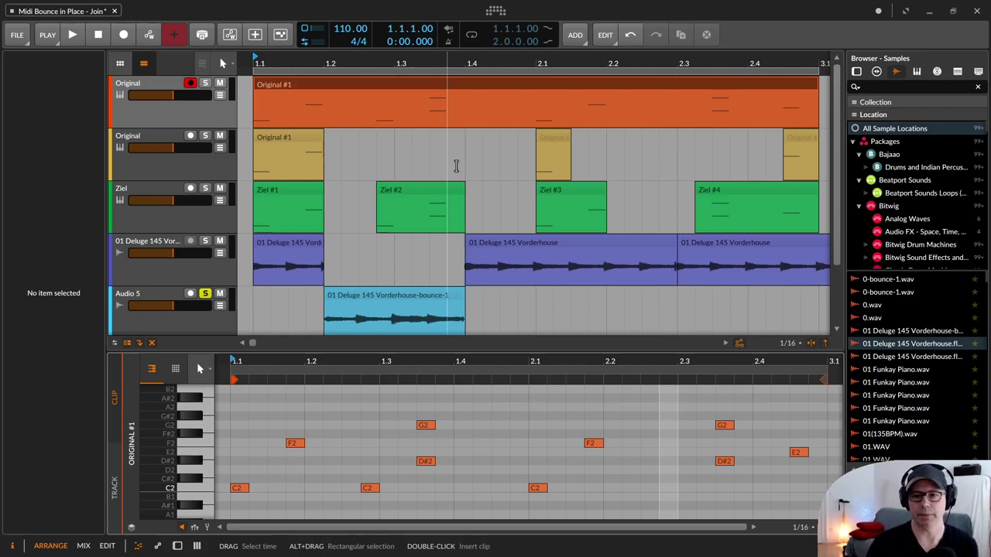
left_click(301, 140)
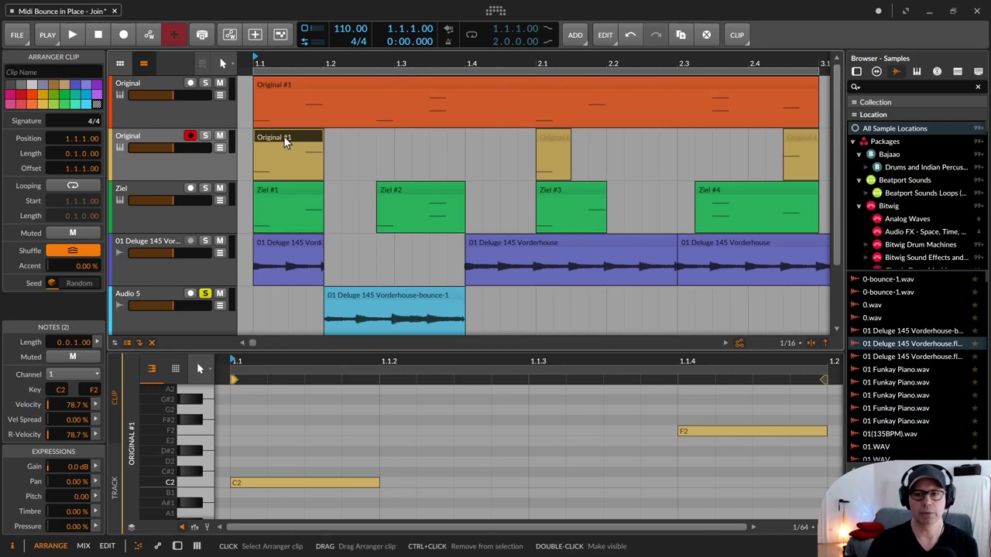
left_click(515, 91)
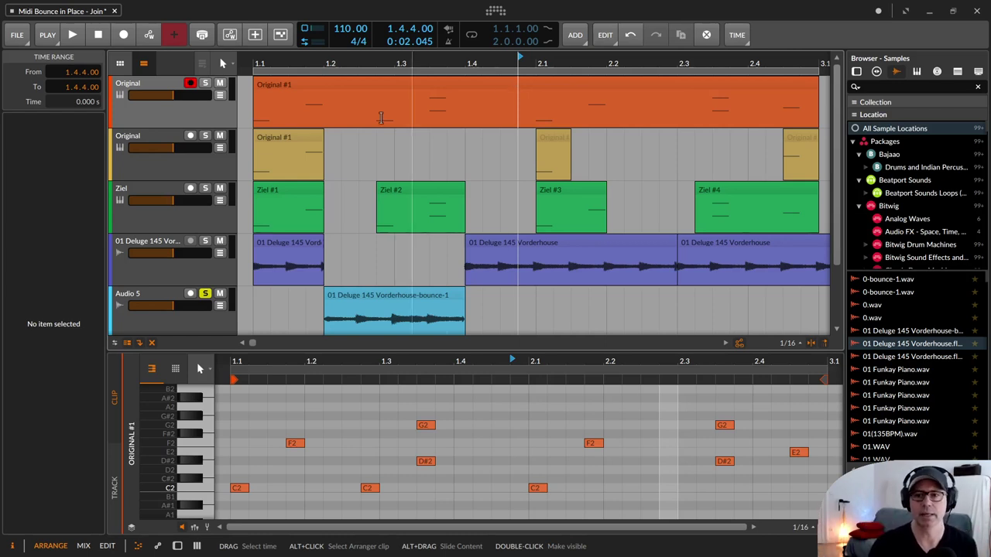
left_click(300, 137)
key("ctrl+r")
type("Intro")
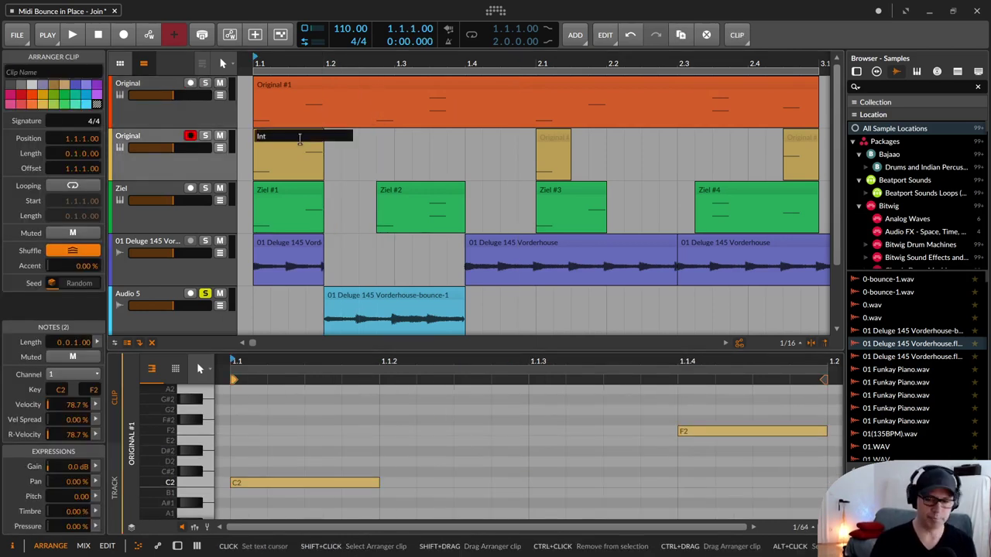
key("Return")
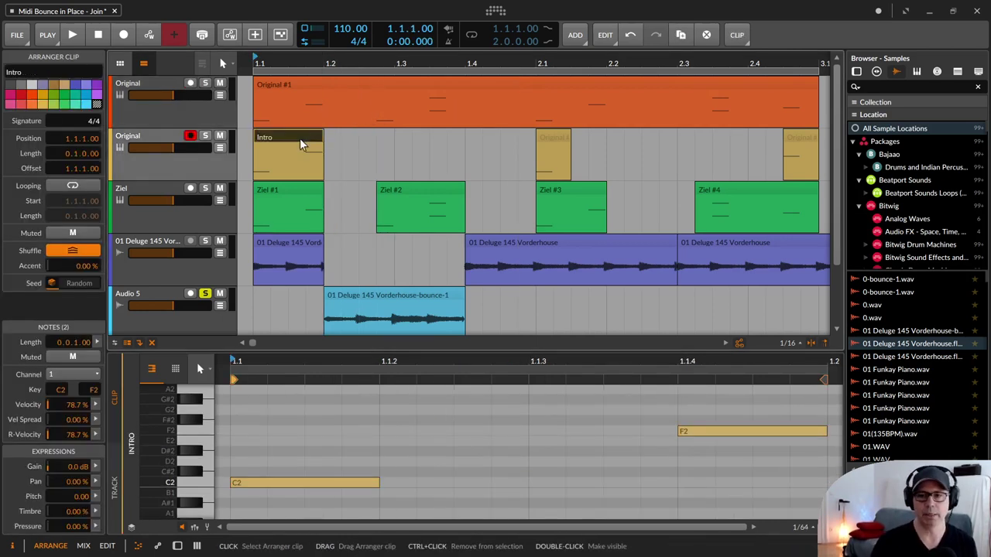
Rename the short yellow slice at 2.1.1 as Hook.
left_click(555, 138)
key("ctrl+r")
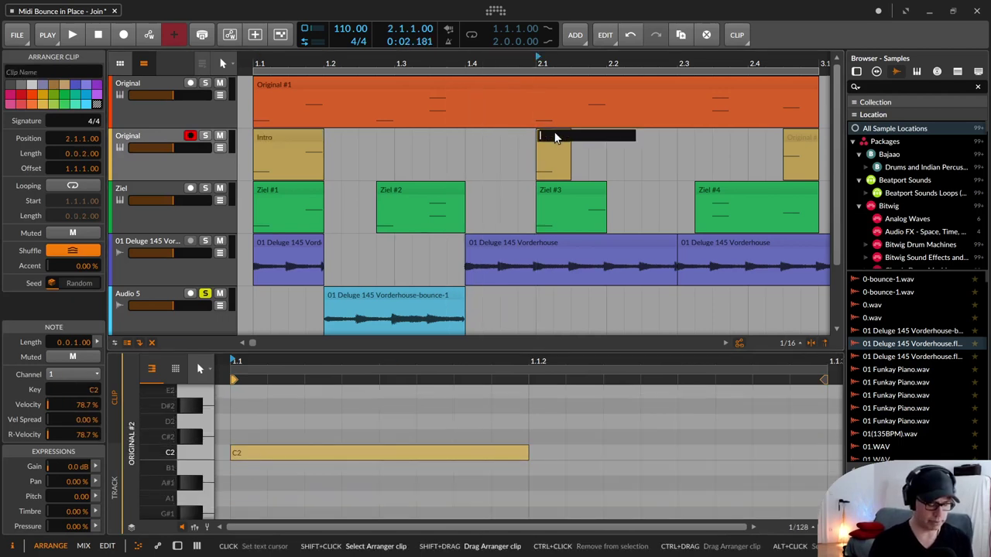
type("Hook")
key("Return")
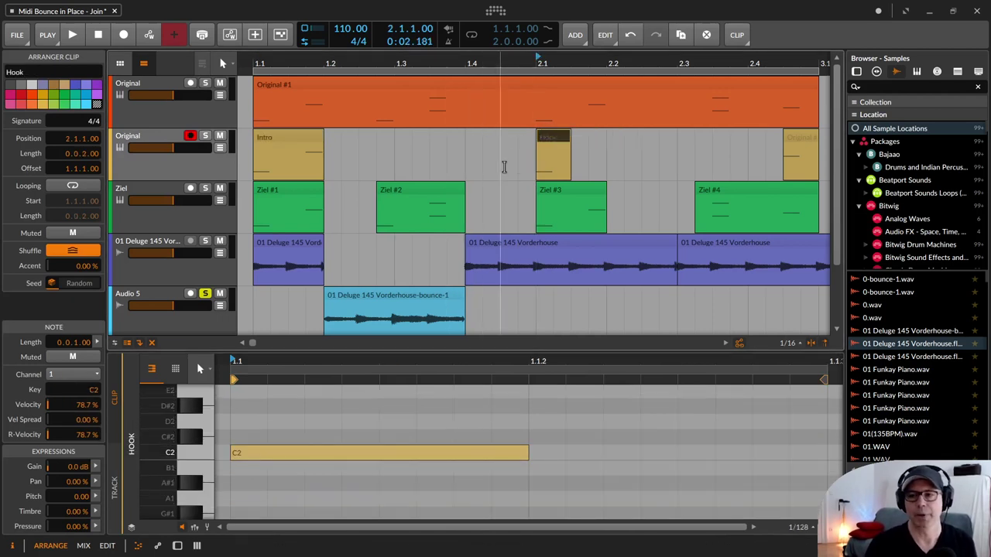
Extend the end of the Hook clip to 2.2 so it is one beat long.
left_click(555, 159)
left_click(553, 140)
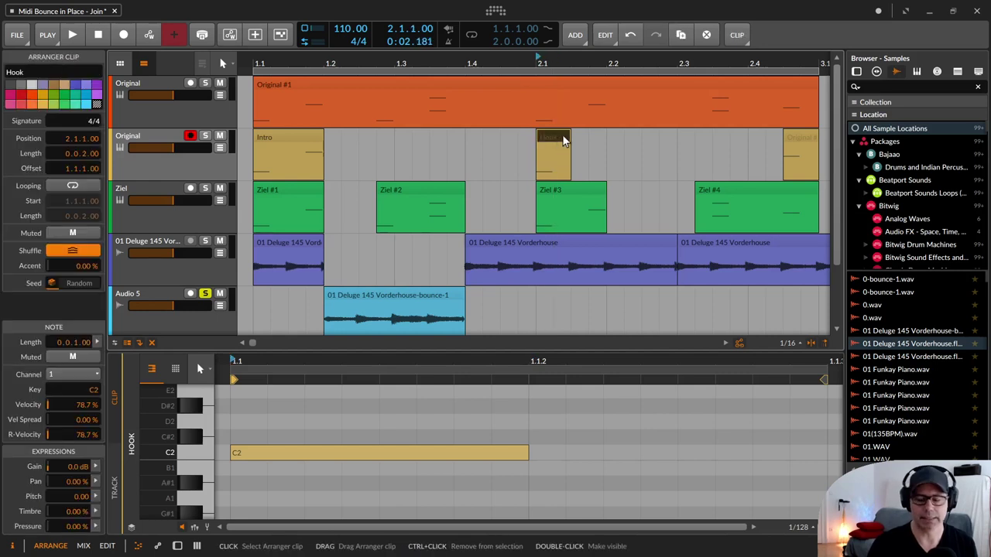
left_click(297, 138)
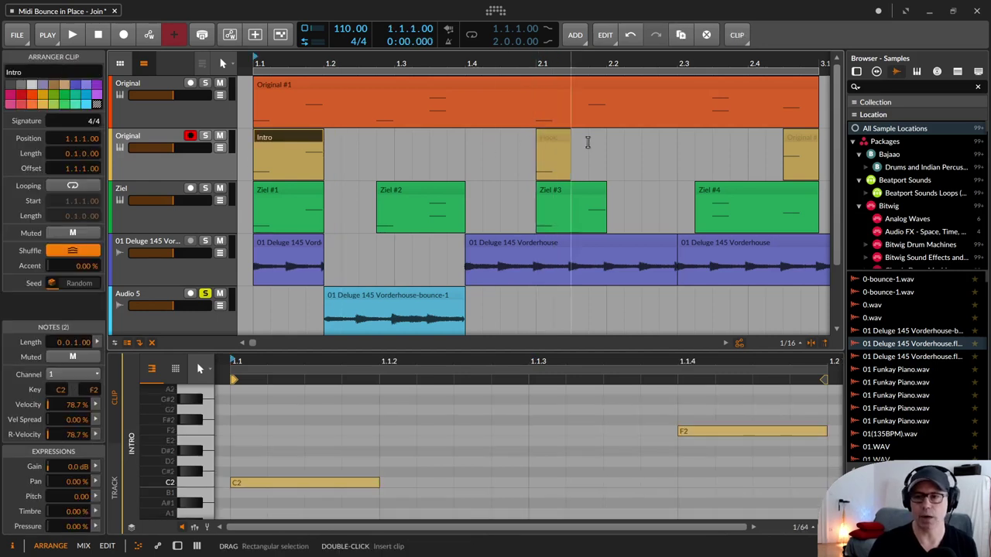
left_click_drag(580, 136, 606, 136)
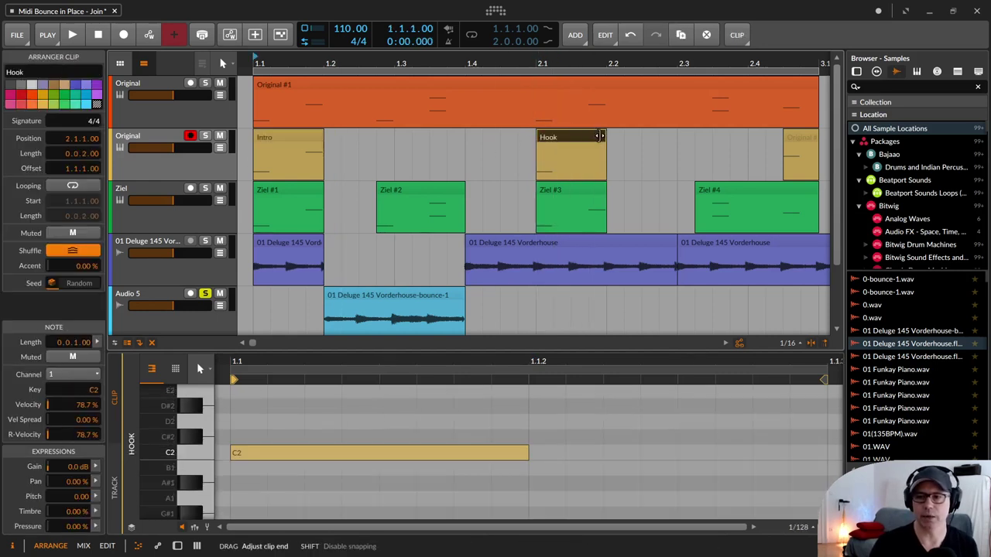
Duplicate the uncut orange Original track together with its clip.
left_click(372, 88)
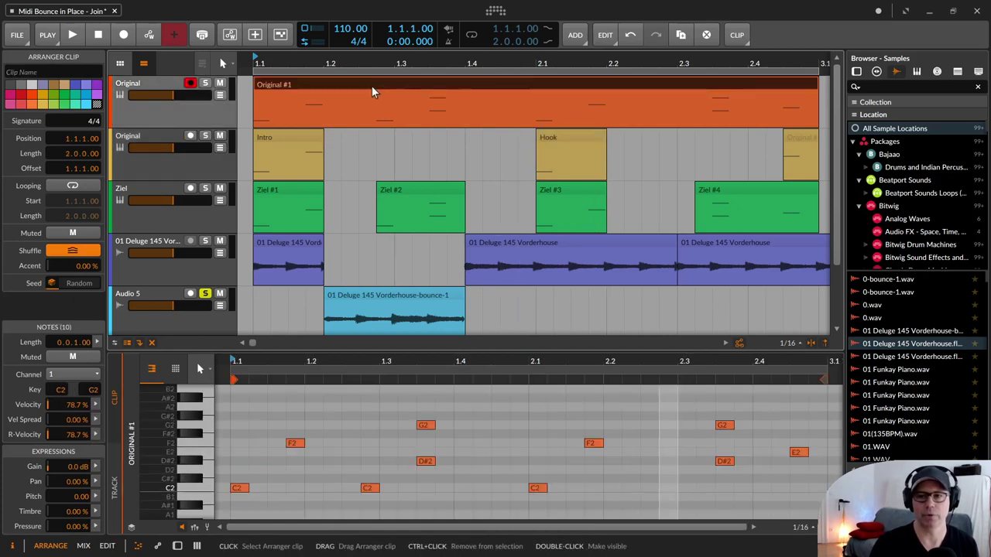
left_click(179, 113)
key("ctrl+d")
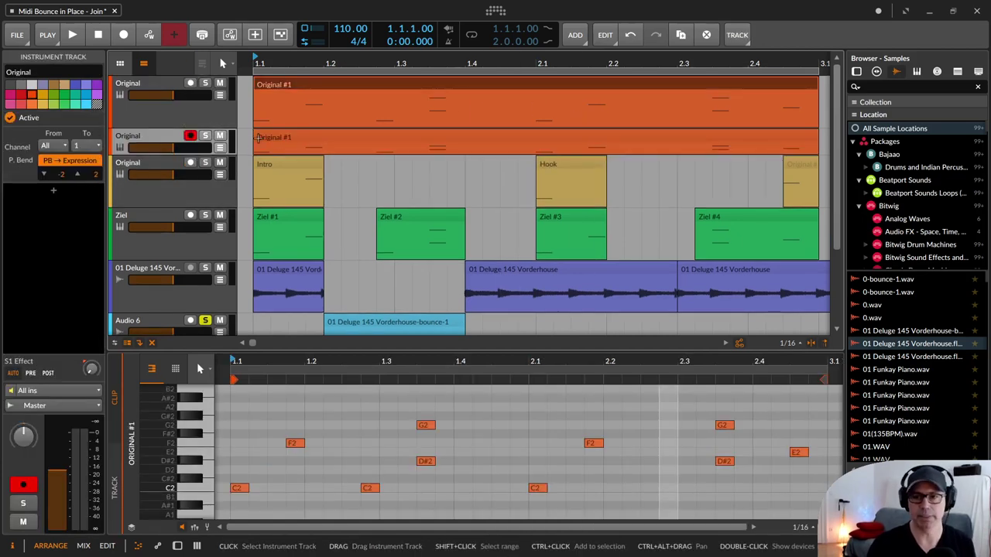
Split the clip on the duplicated orange track at 1.2.3, 1.4.3 and 2.2.4.
left_click(298, 138)
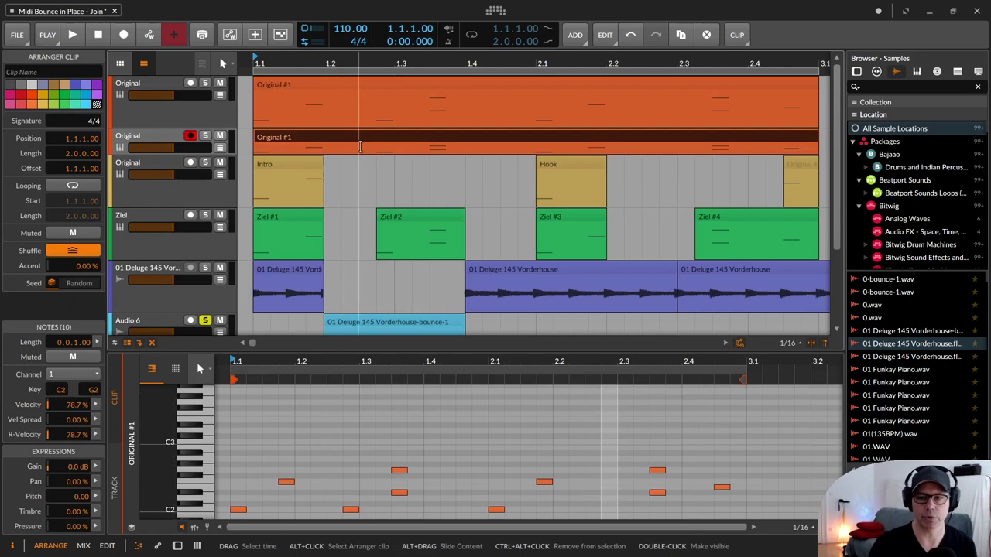
left_click(360, 145)
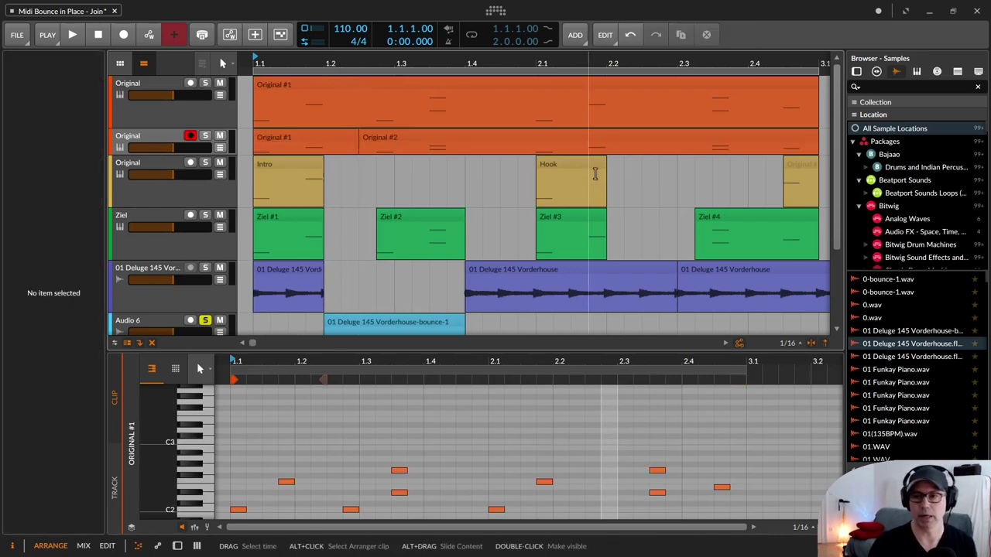
left_click(501, 149)
left_click(662, 149)
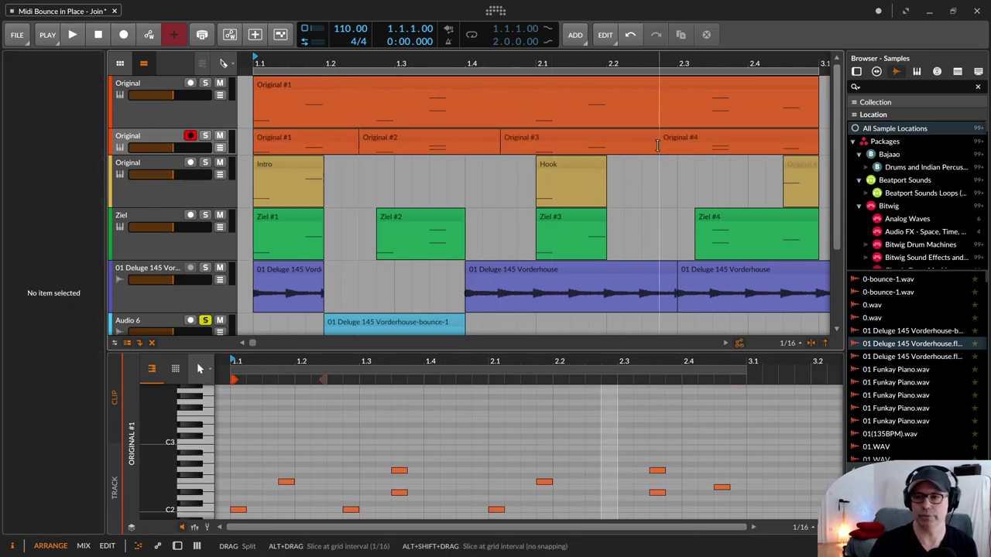
Consolidate the second slice on the duplicated orange track, keeping the slice unmuted.
left_click(433, 144)
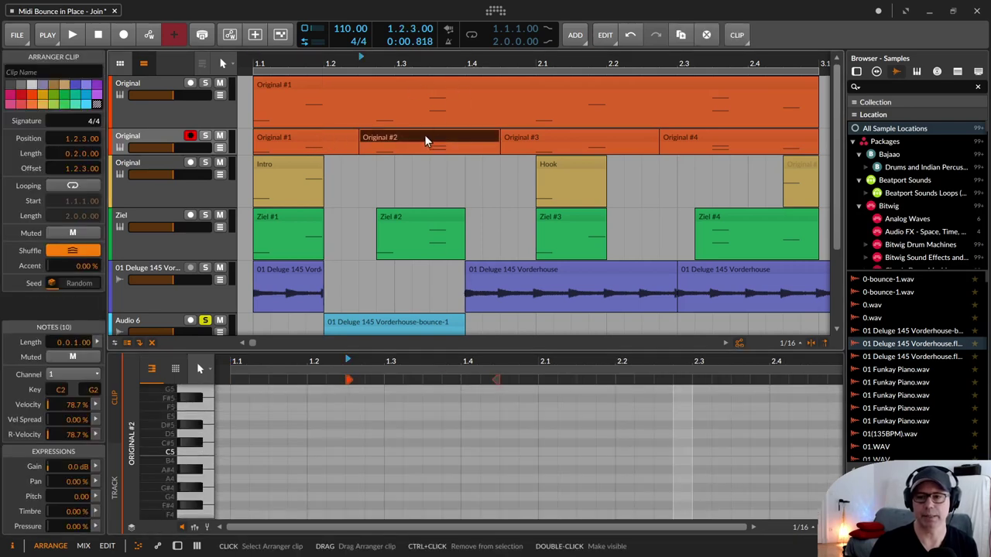
right_click(425, 138)
left_click(424, 137)
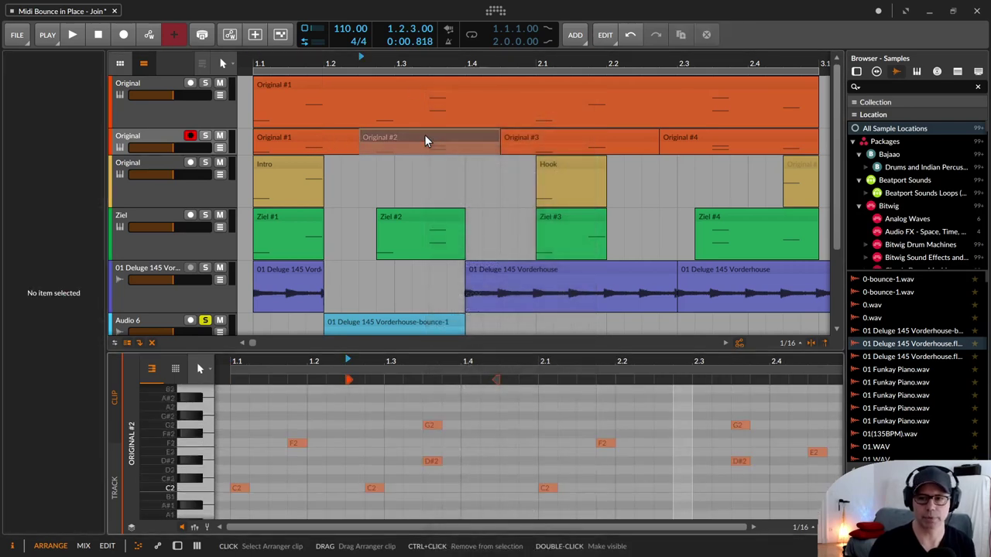
key("alt+m")
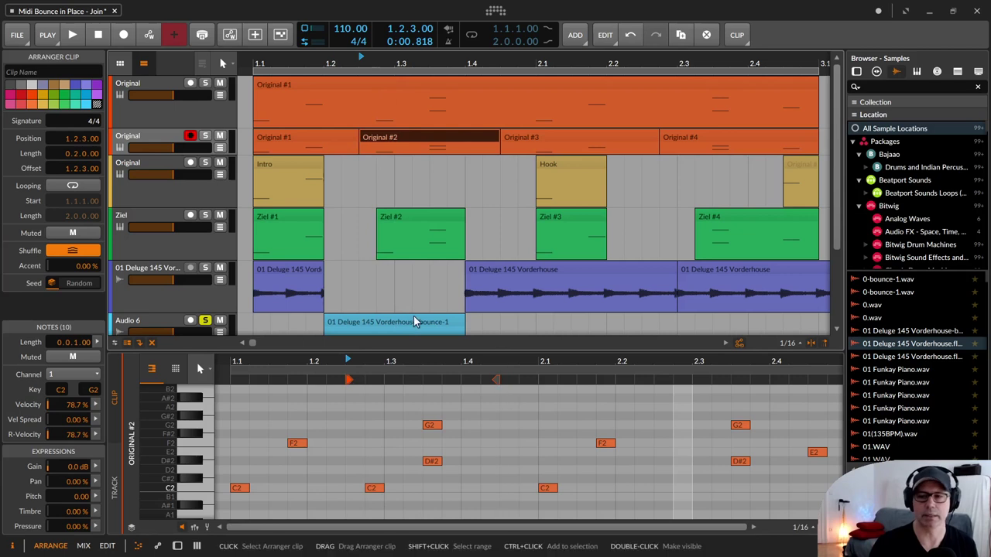
right_click(419, 138)
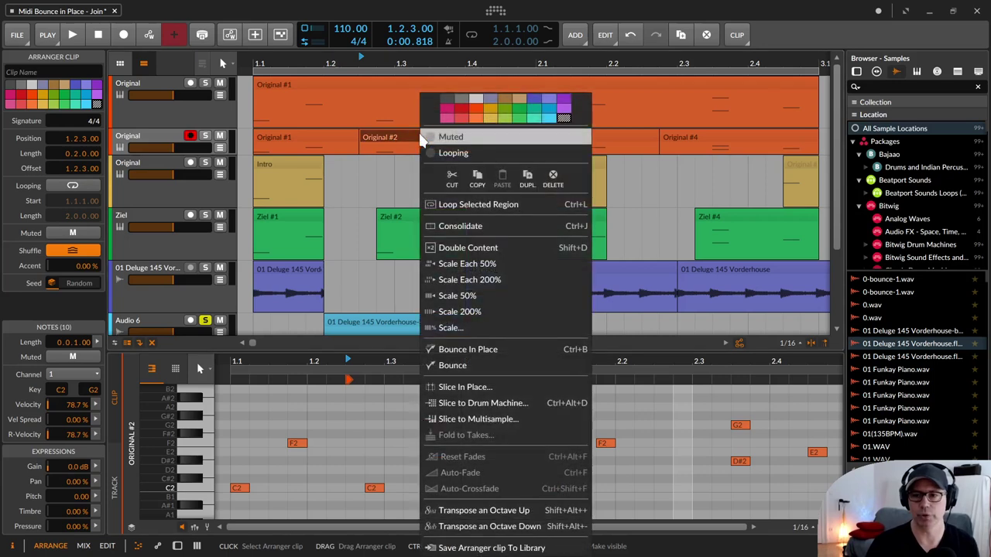
left_click(464, 225)
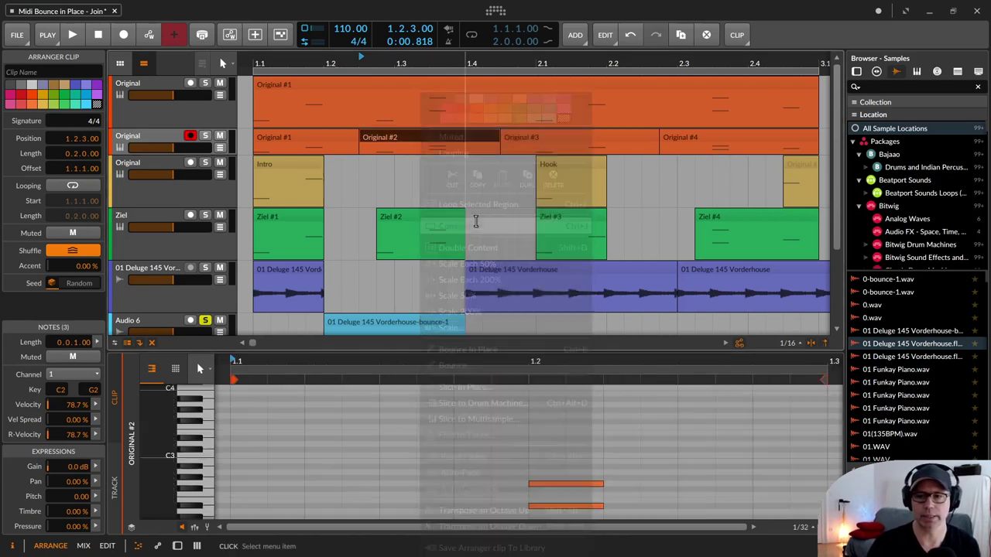
Rename the consolidated orange slice at 1.2.3 as Refrain and view its notes.
double_click(389, 134)
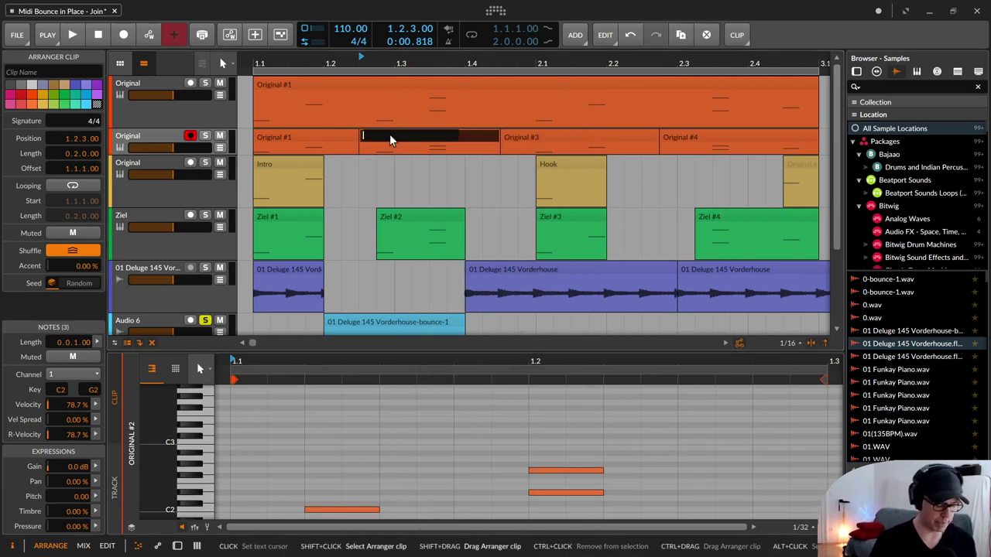
type("Refrain")
key("Return")
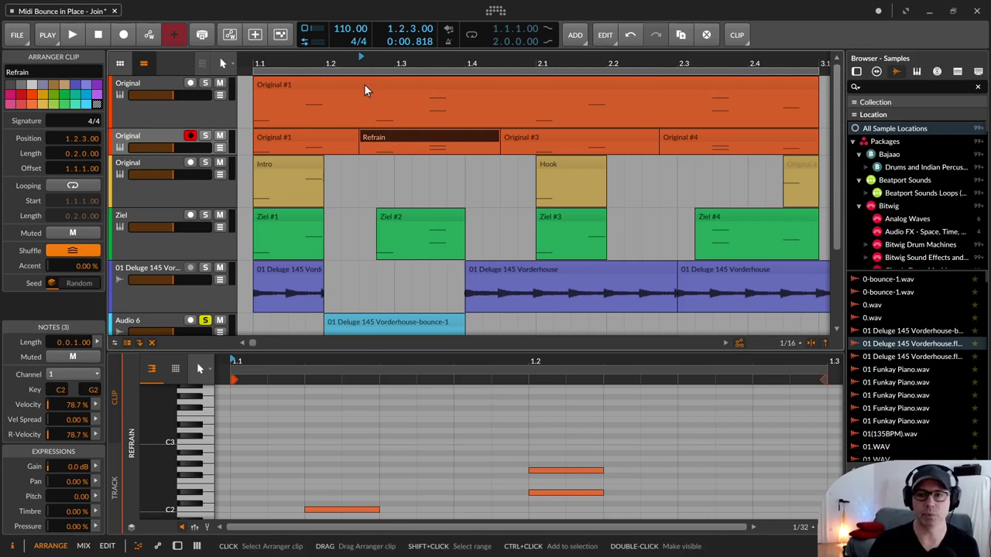
double_click(394, 138)
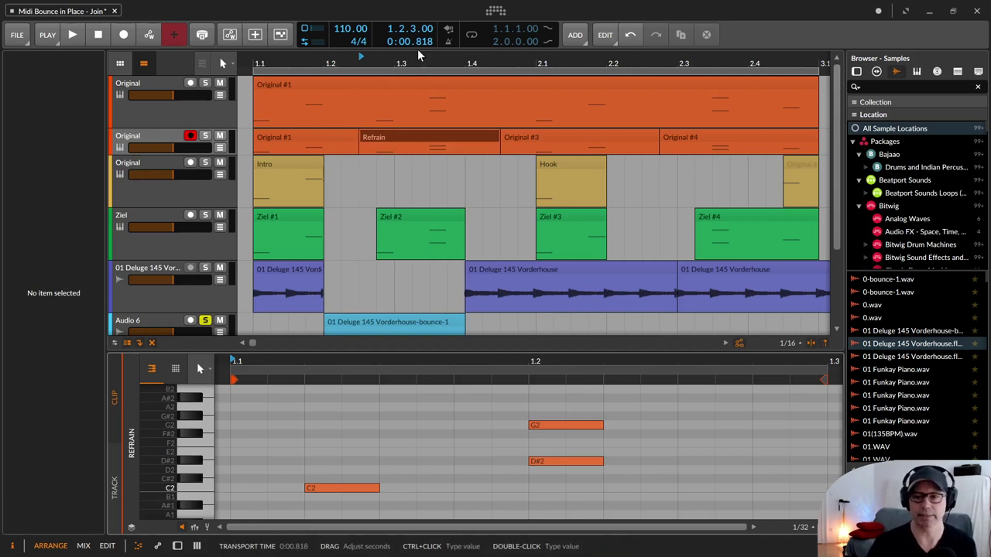
Review the full orange clip and the purple audio slice, then enlarge the arranger and inspect the bounced audio clip.
left_click(430, 93)
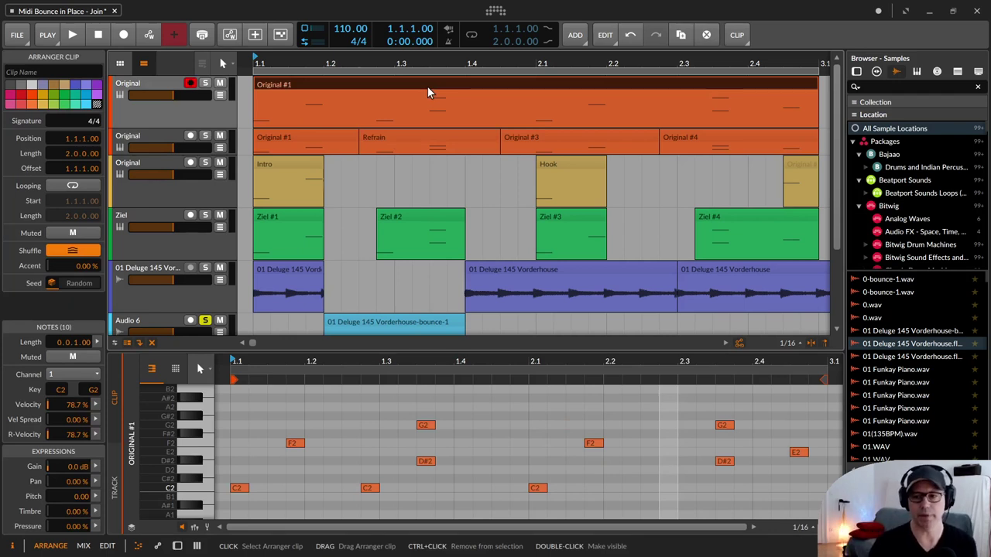
left_click(569, 277)
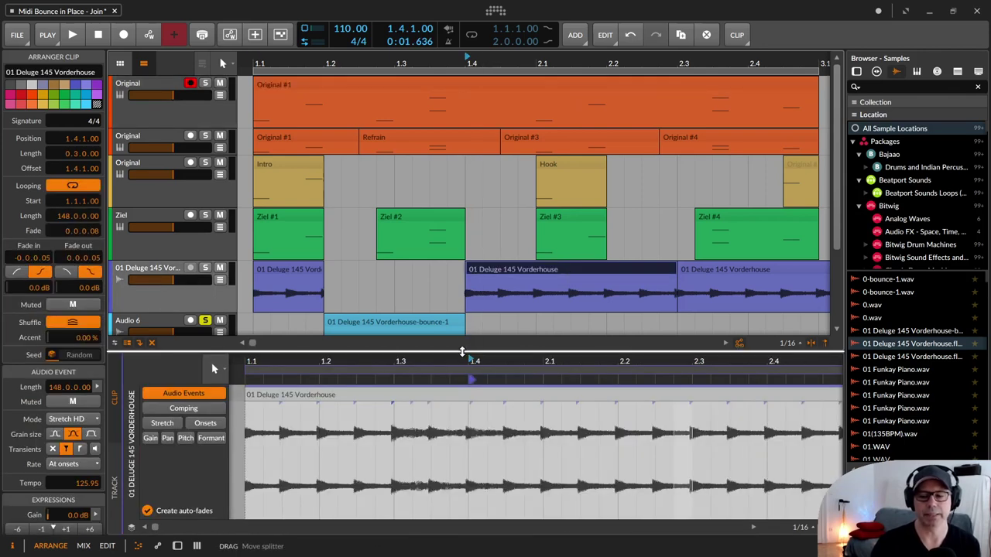
left_click_drag(463, 353, 464, 408)
left_click(374, 331)
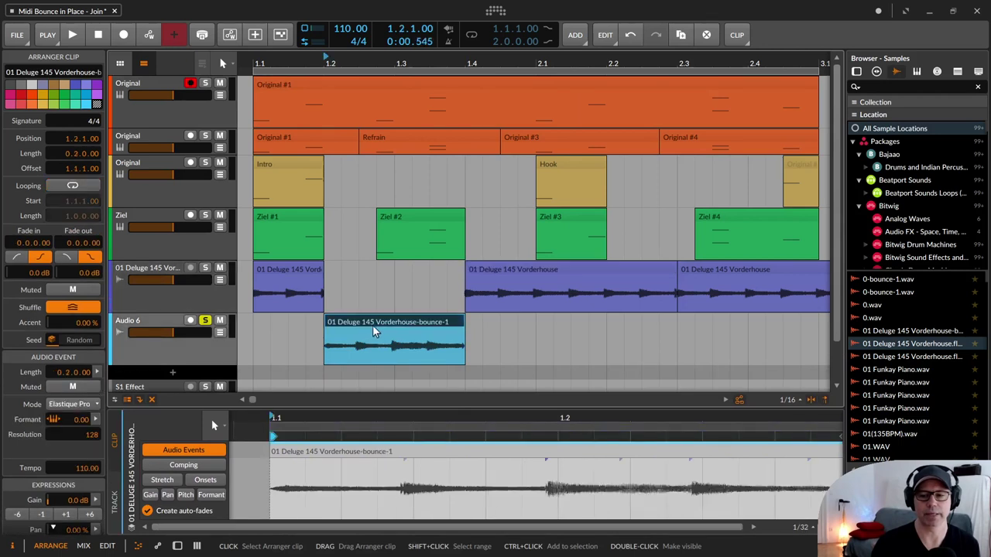